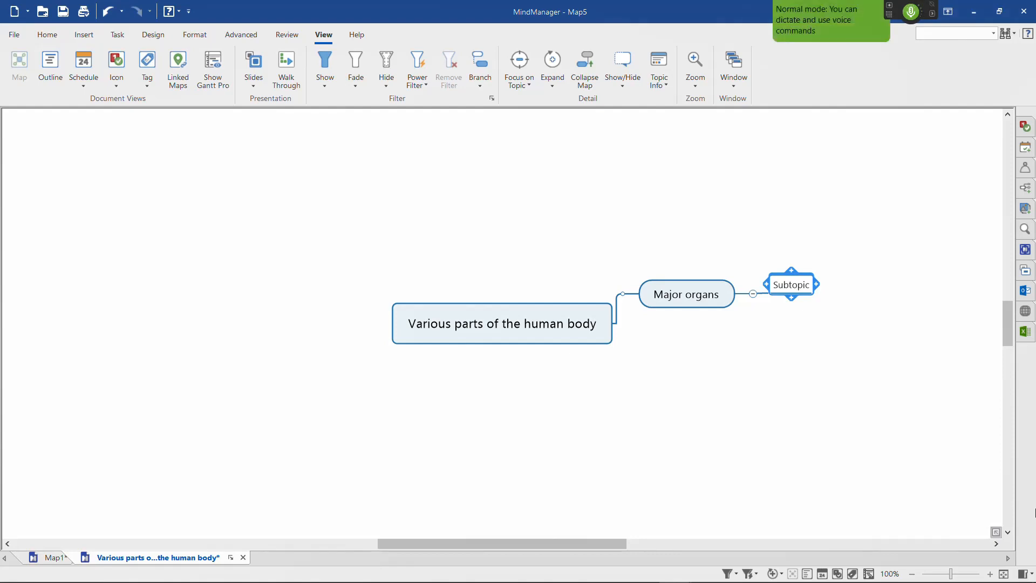
- Fill in the Major organs branch with the subtopics brain, liver, kidneys, lungs and heart, and collapse the branch
key(F2)
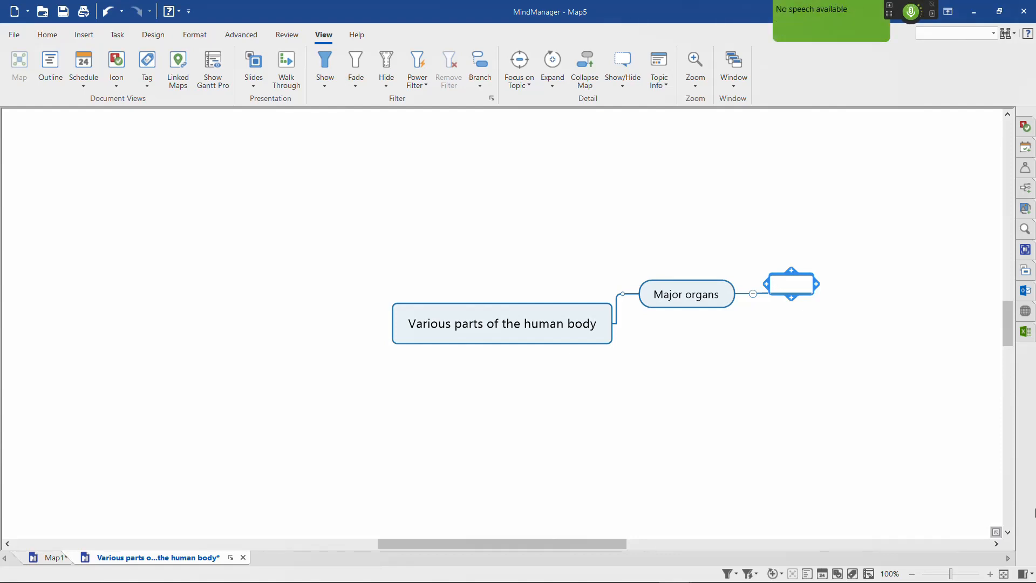
text(brain liver kidneys lungs heart)
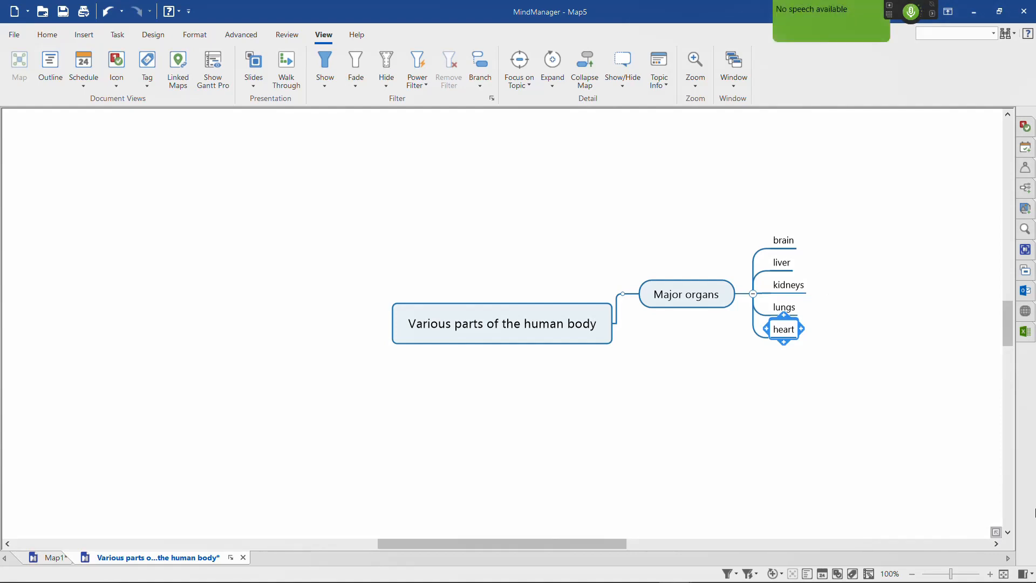
key(Left)
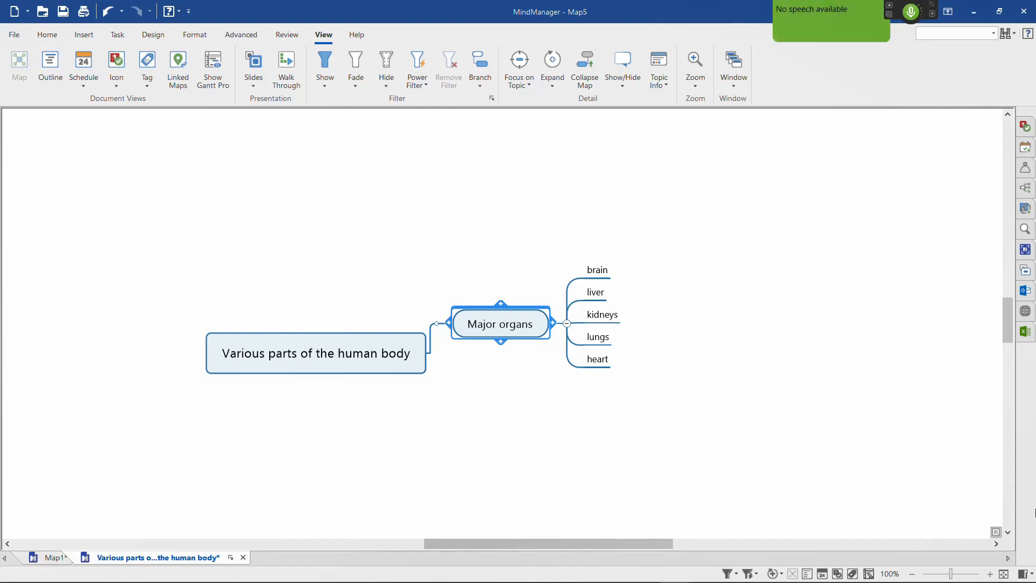
key(minus)
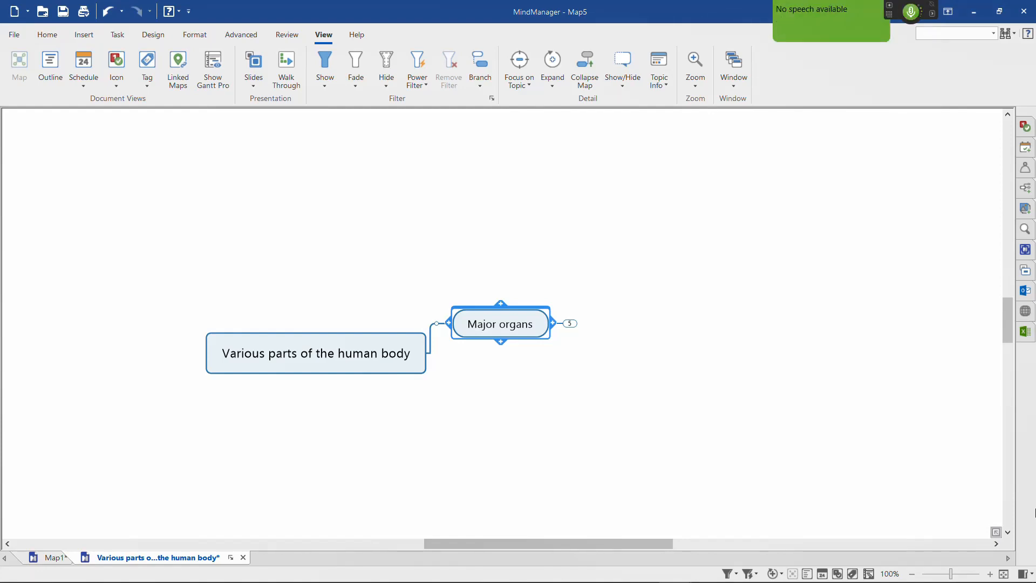
- Re-expand Major organs and add a subtopic under kidneys reading "how the kidneys function. The renal pelvis. The renal artery."
key(Right)
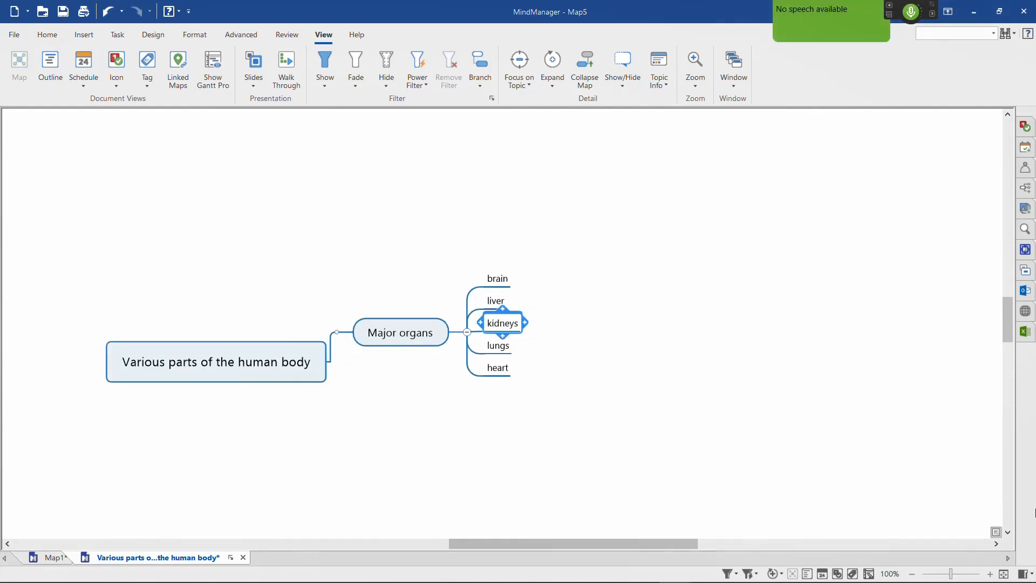
key(Insert)
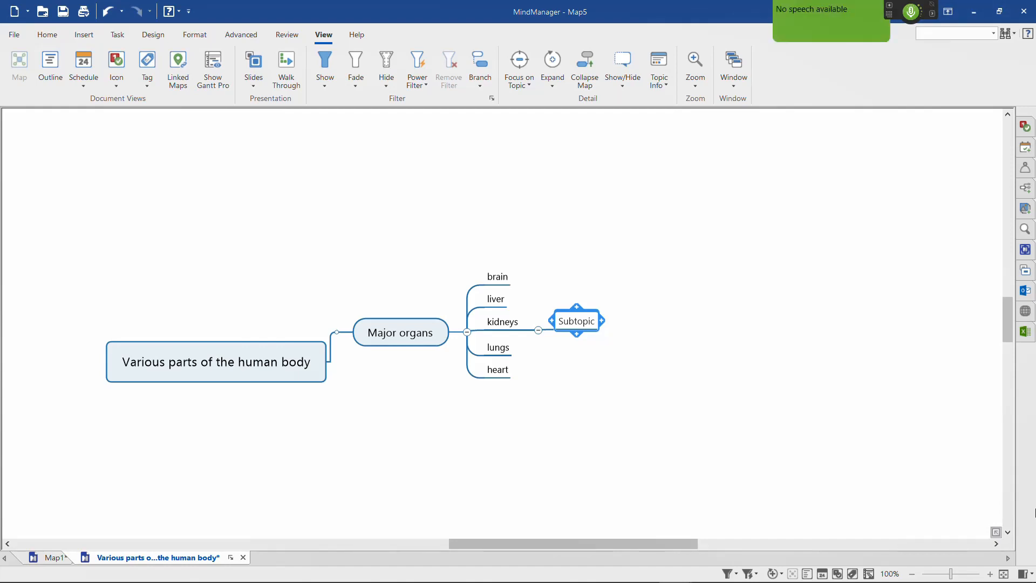
text(how the kidneys function.)
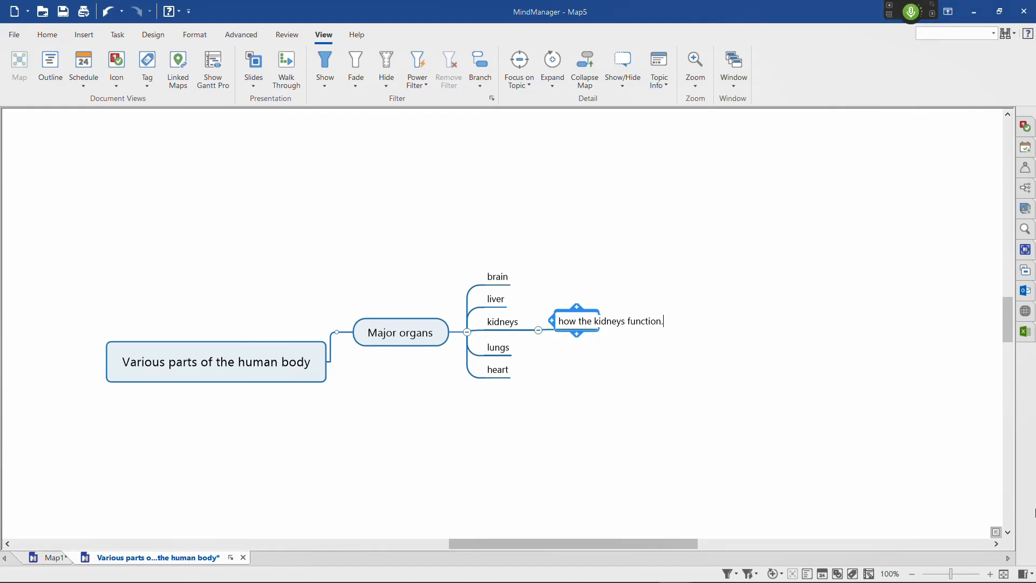
text( The renal pelvis. The renal artery.)
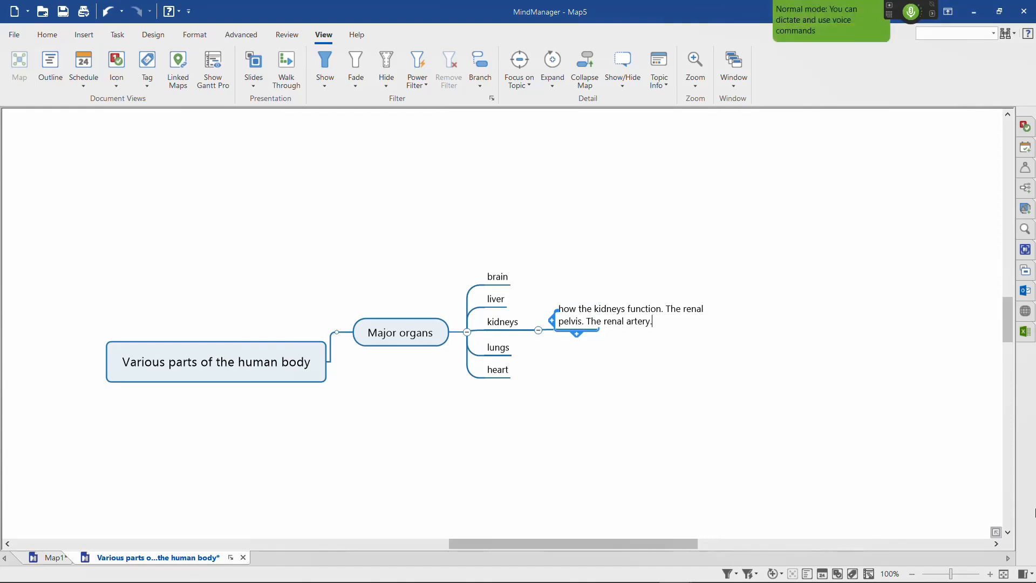
key(Return)
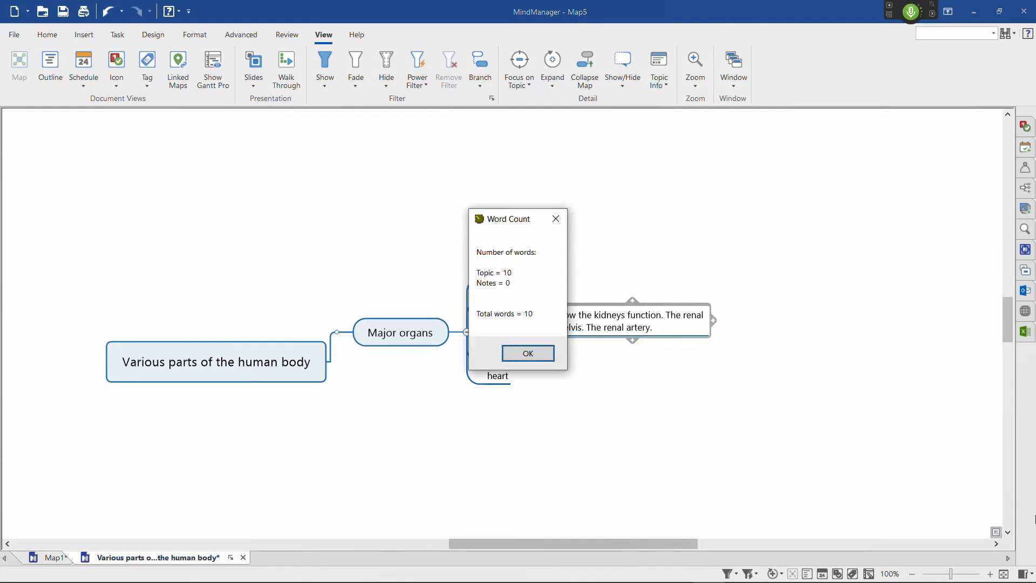
- Dismiss the word count and split the kidneys subtopic into separate subtopics, one per sentence
click(528, 353)
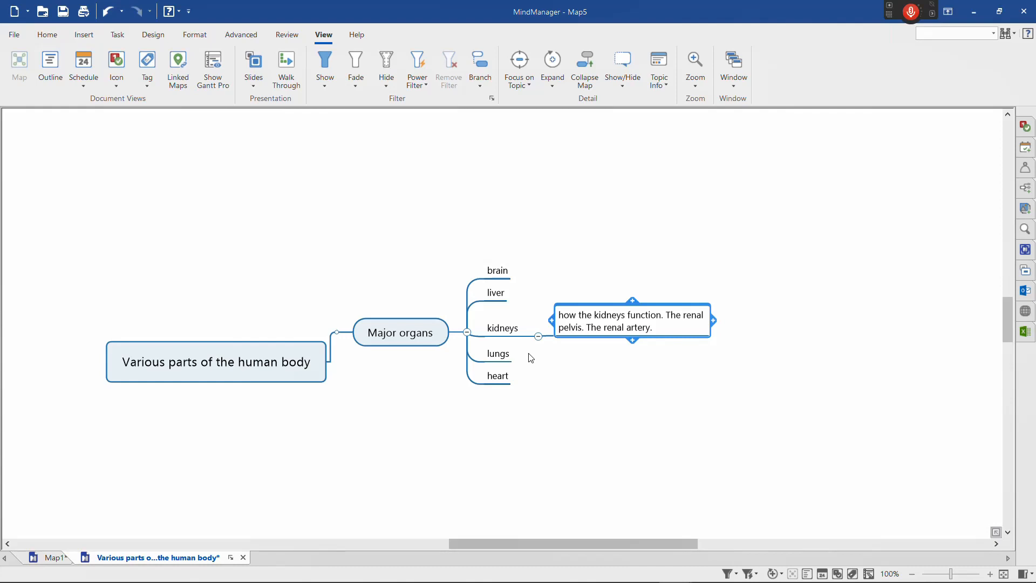
key(KP_Add)
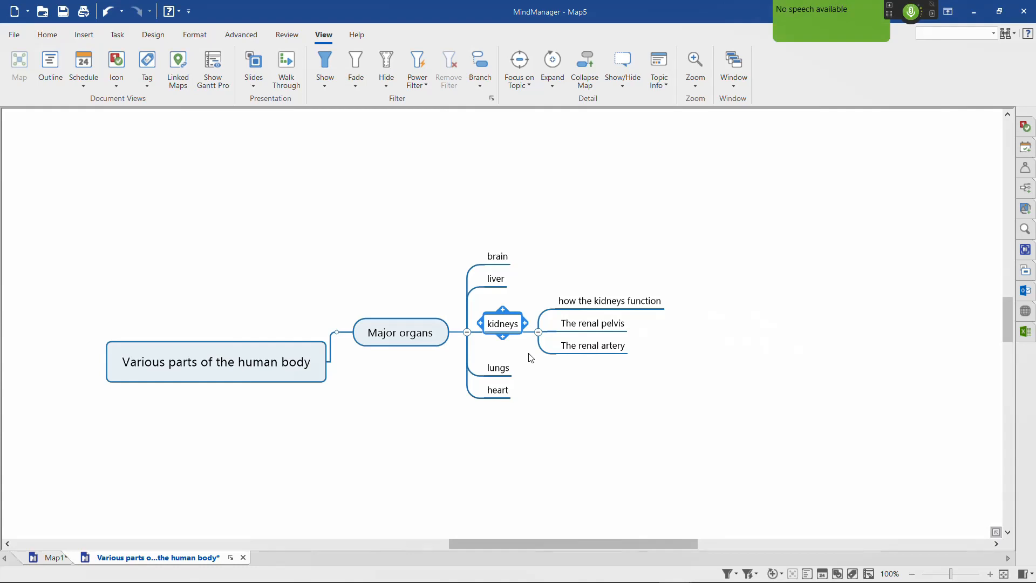
- Collapse and re-expand the kidneys branch, and try inserting a parent topic between Major organs and kidneys
key(ctrl+d)
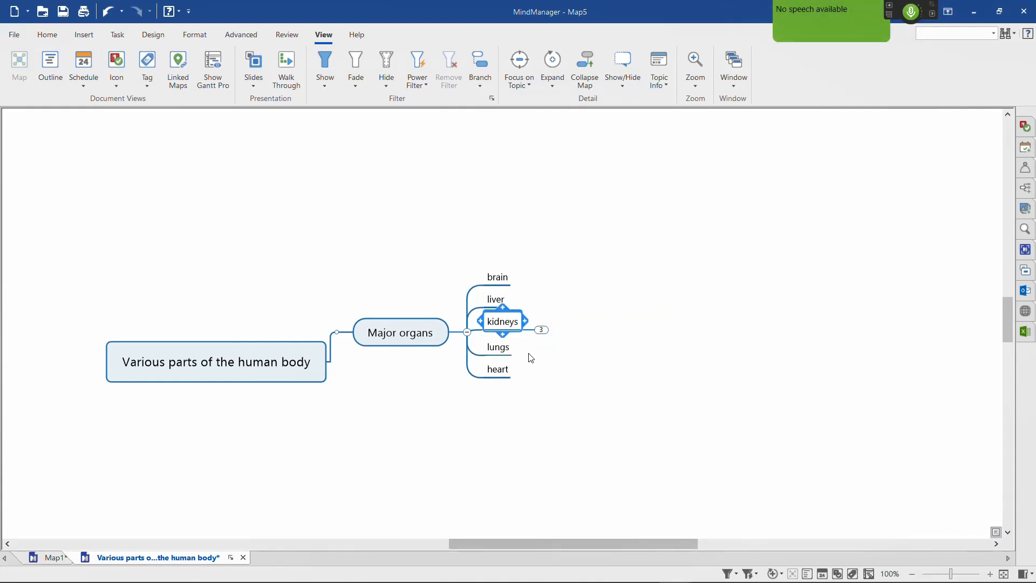
key(ctrl+d)
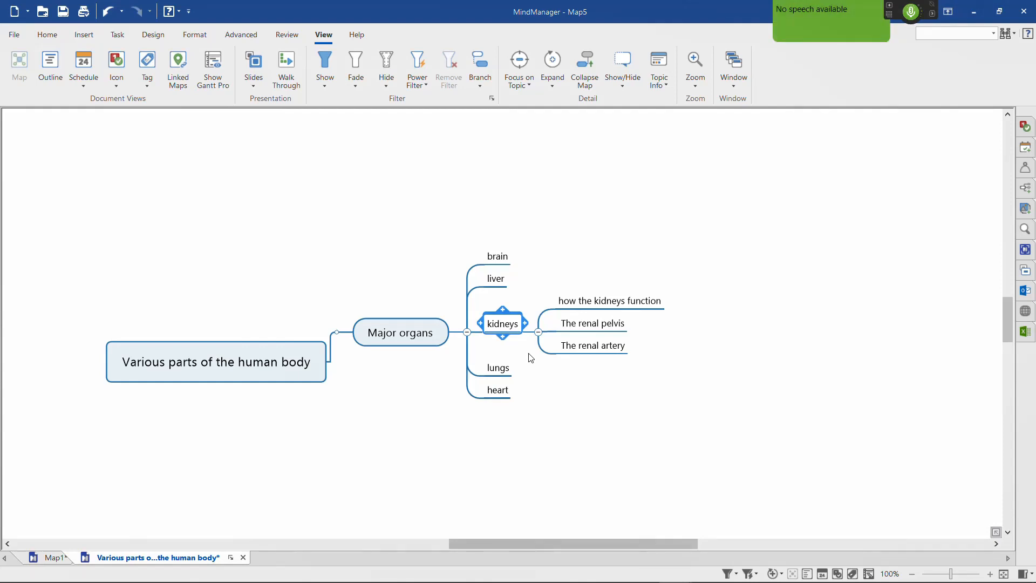
key(ctrl+shift+Insert)
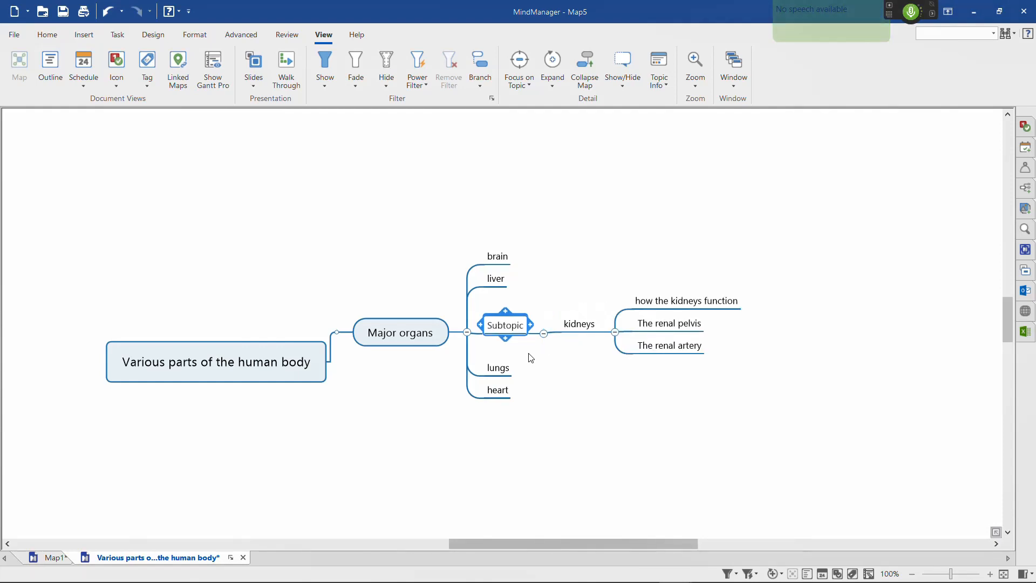
key(ctrl+z)
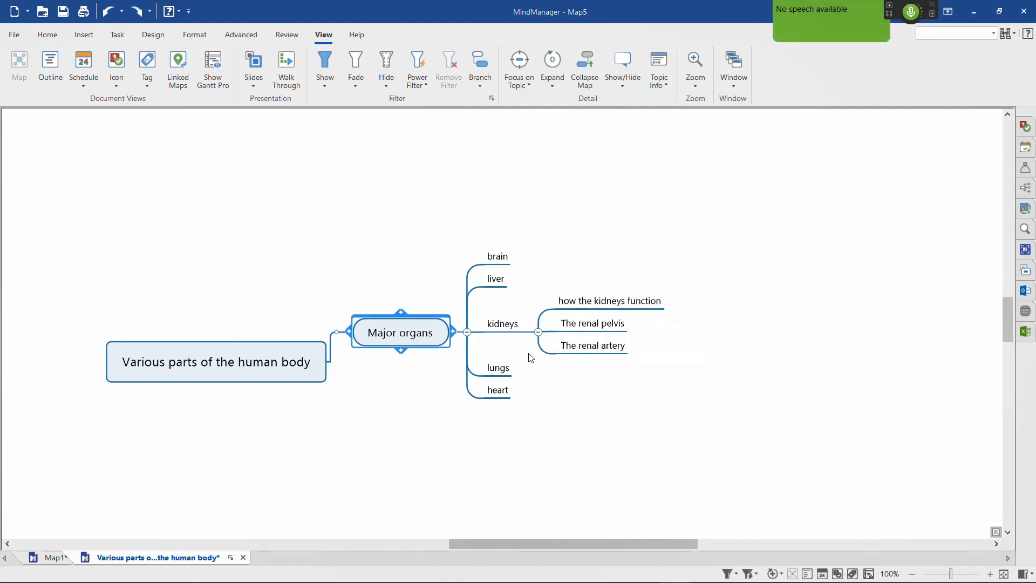
- Add two new main topics to the central topic "Various parts of the human body"
key(Left)
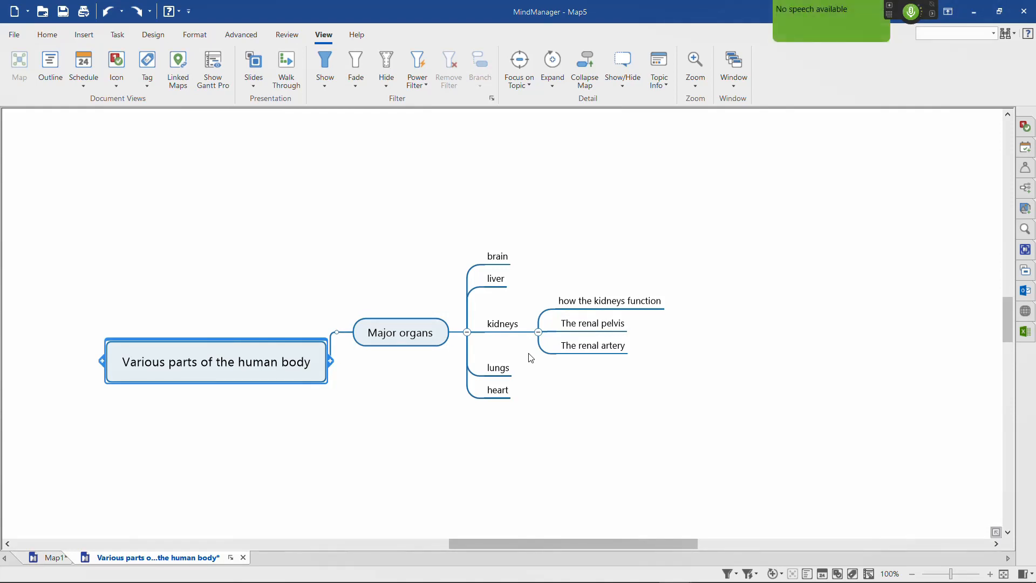
key(Return)
key(Return)
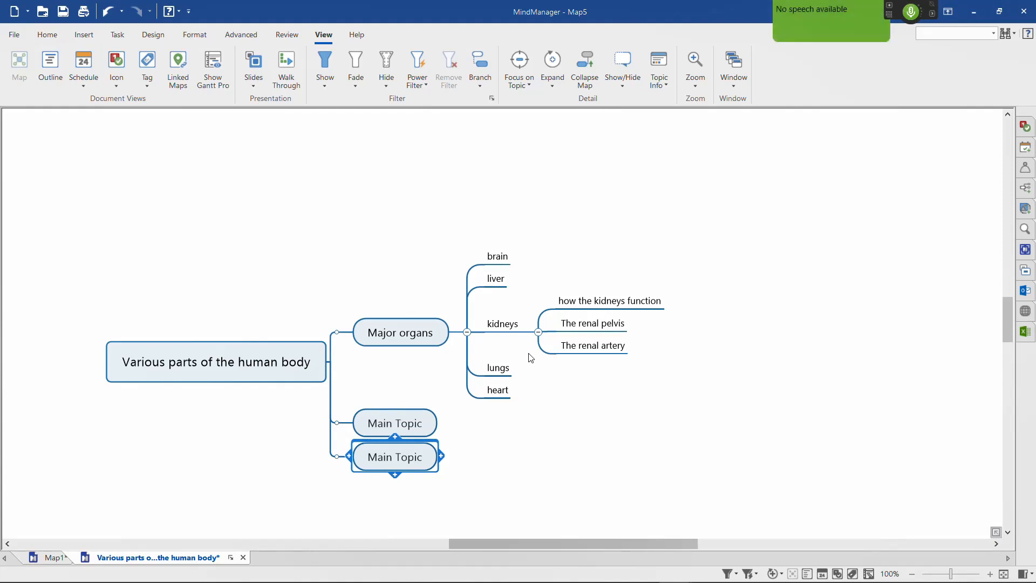
- Rename the lower of the two new main topics as "major muscles"
key(Up)
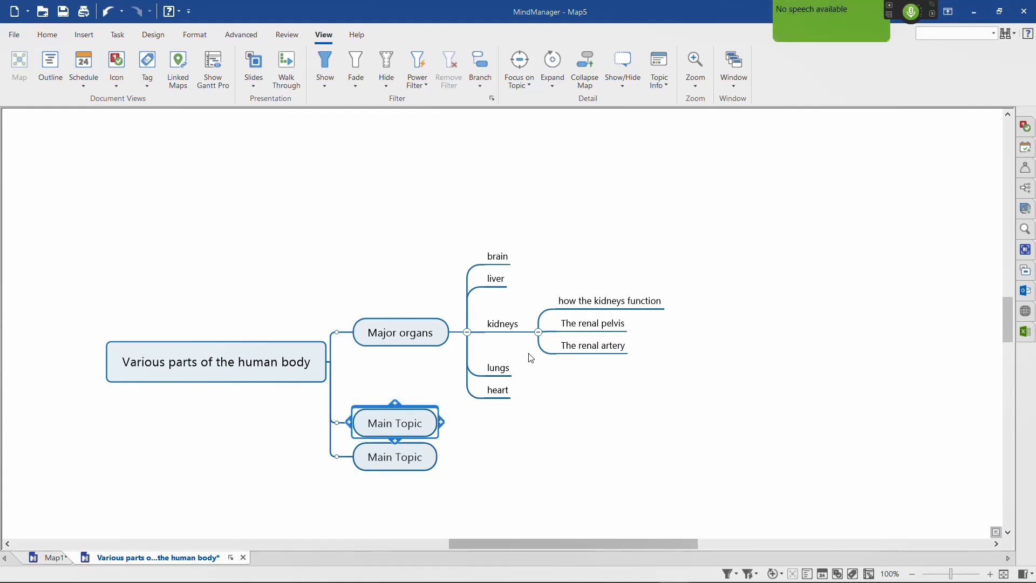
key(Down)
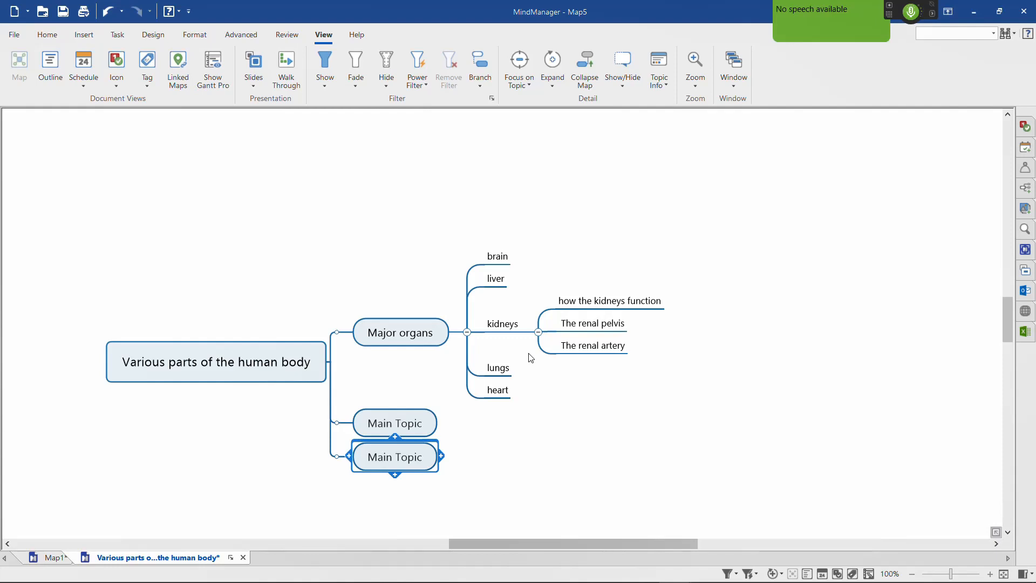
key(F2)
text(major muscles)
key(Return)
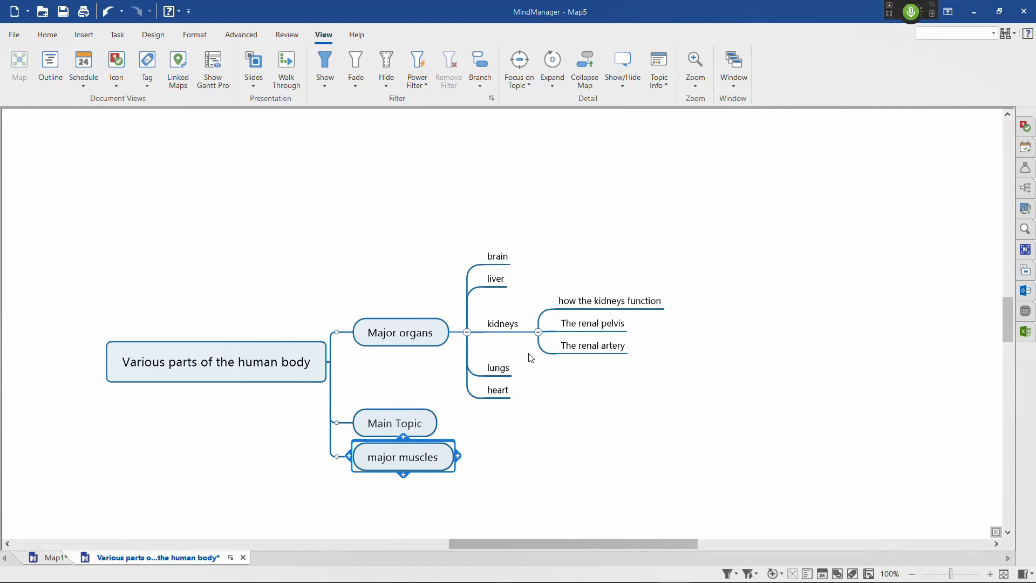
- Rename the remaining blank main topic as "the nervous system" and move it below major muscles
key(Up)
key(F2)
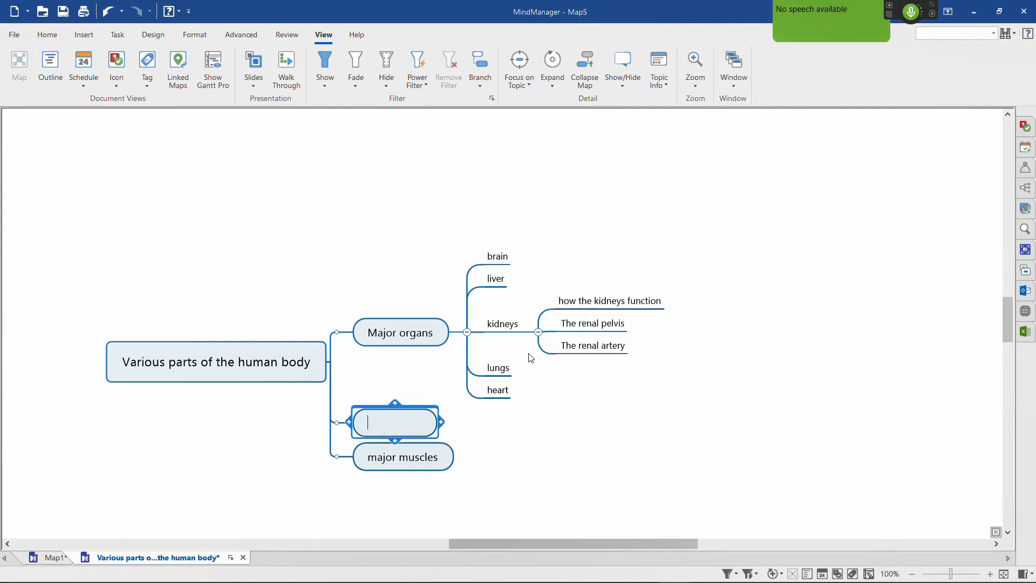
text(the nervous system)
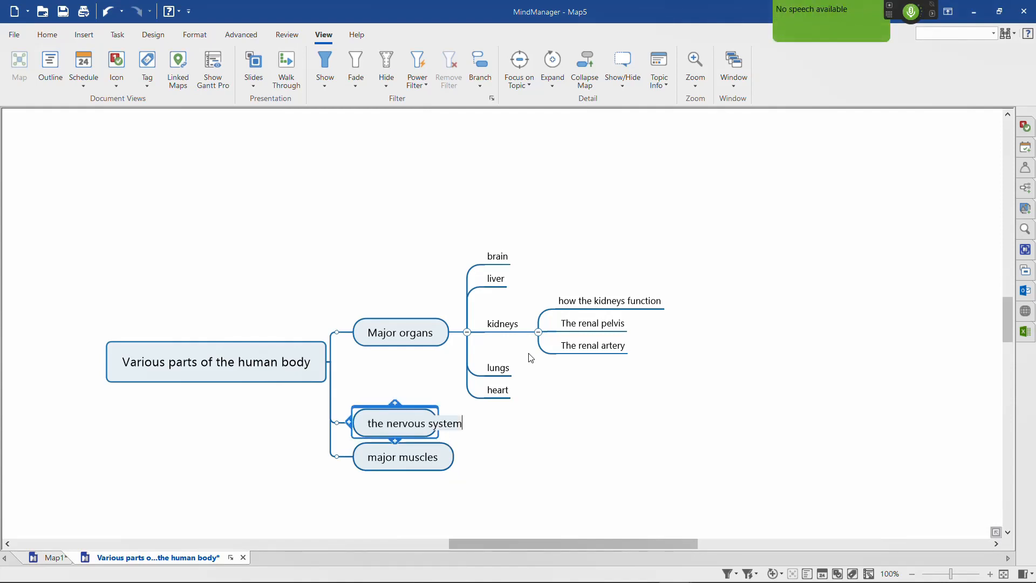
key(Return)
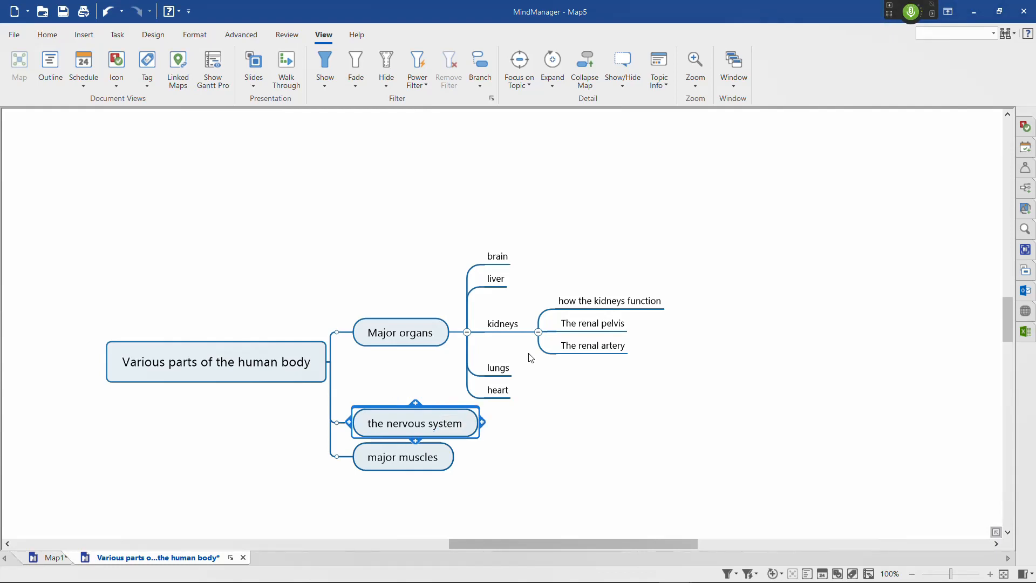
key(alt+shift+Down)
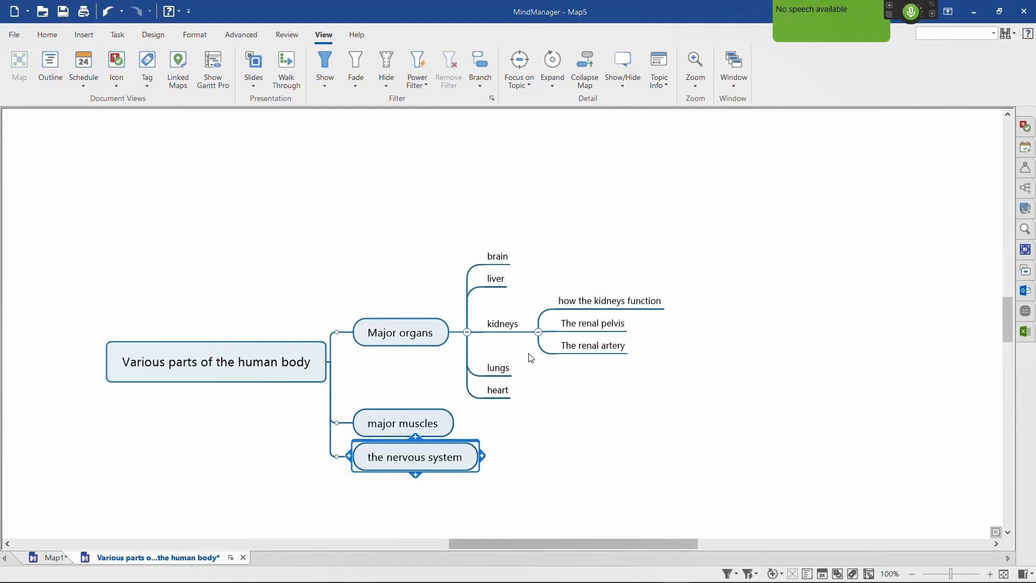
- Collapse the map's other branches around major muscles and add two blank subtopics to it
key(Up)
key(F3)
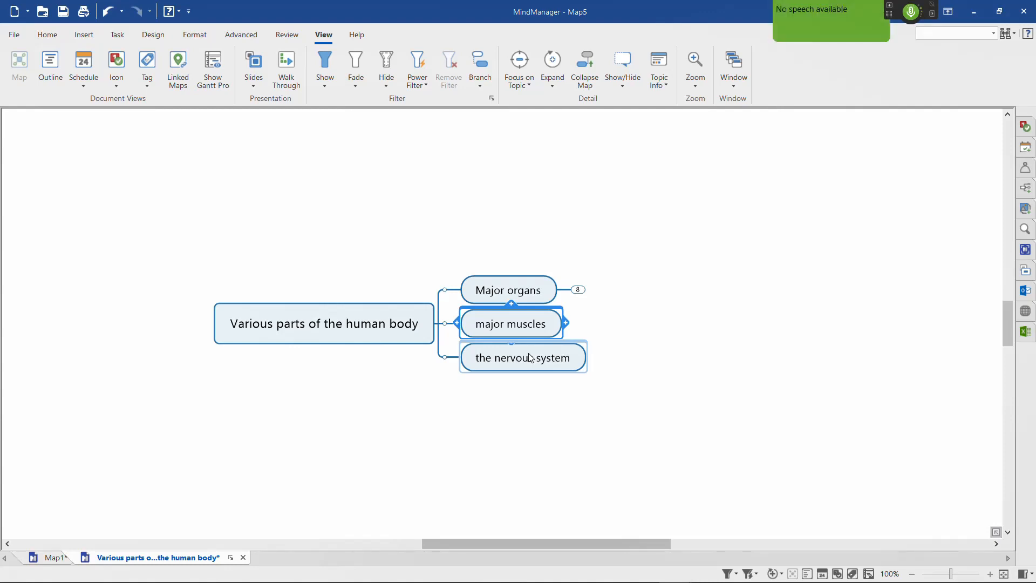
key(Insert)
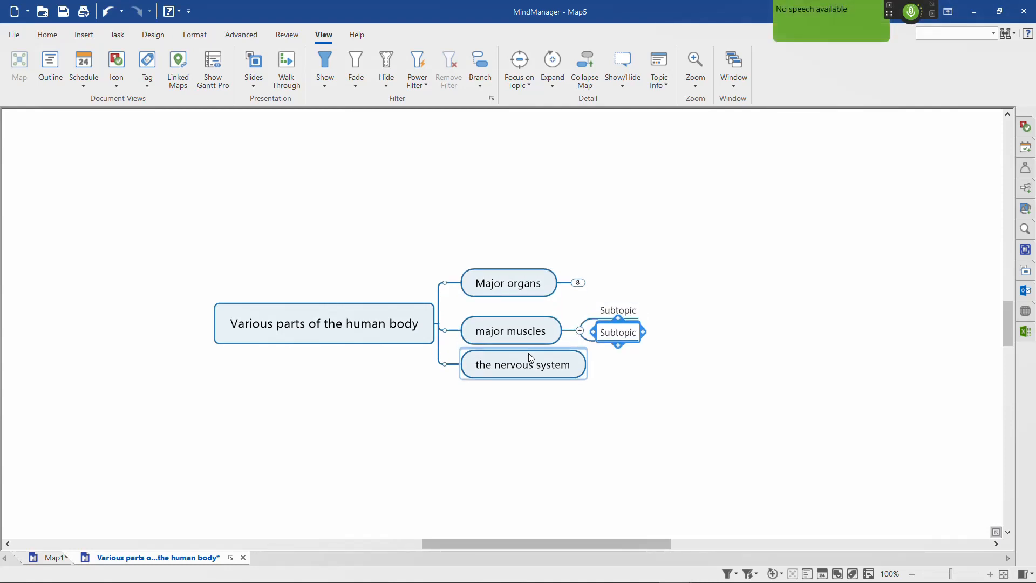
- Try out a boundary around the major muscles branch and delete it
key(Left)
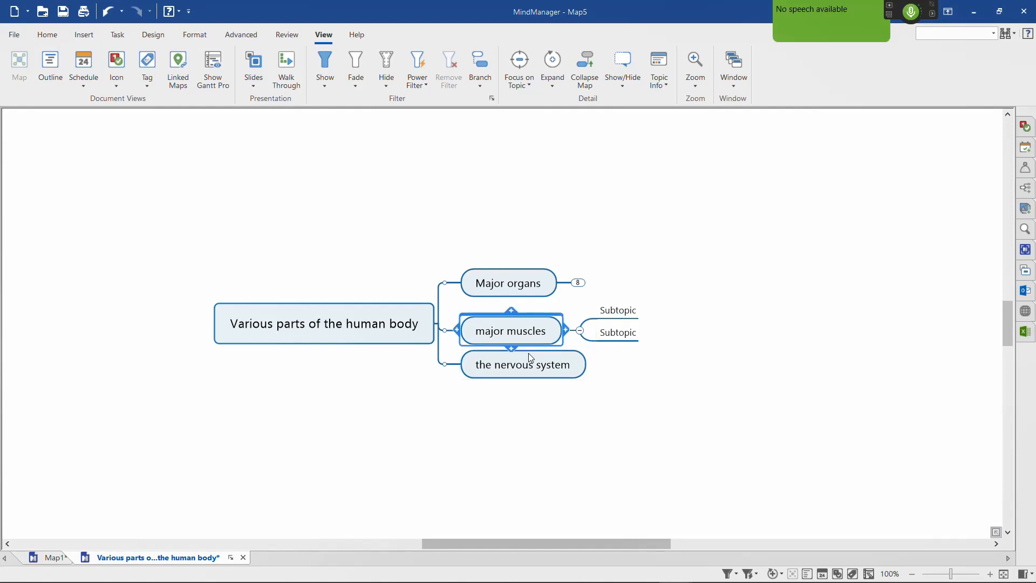
key(ctrl+shift+b)
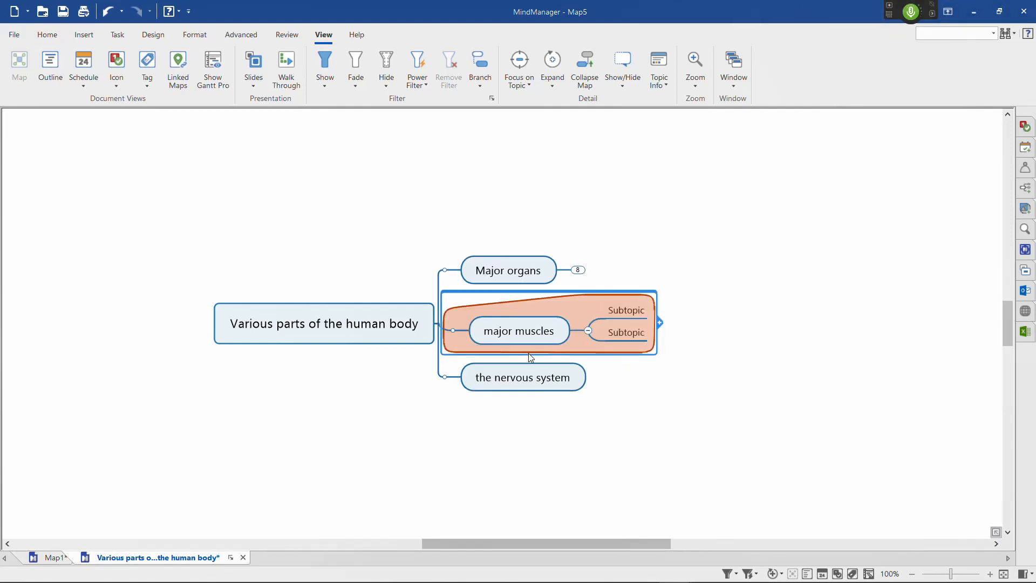
key(alt+h)
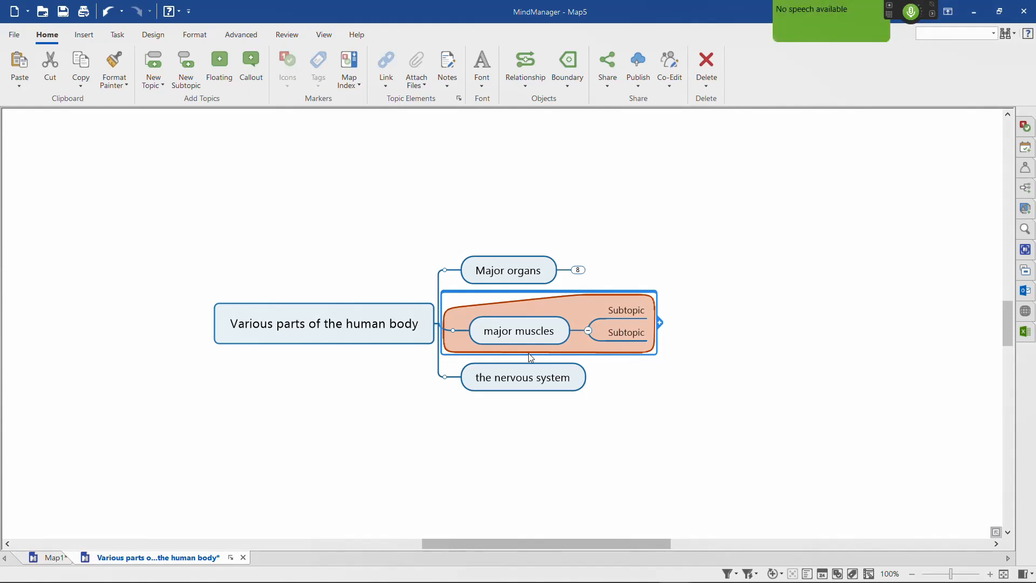
key(Delete)
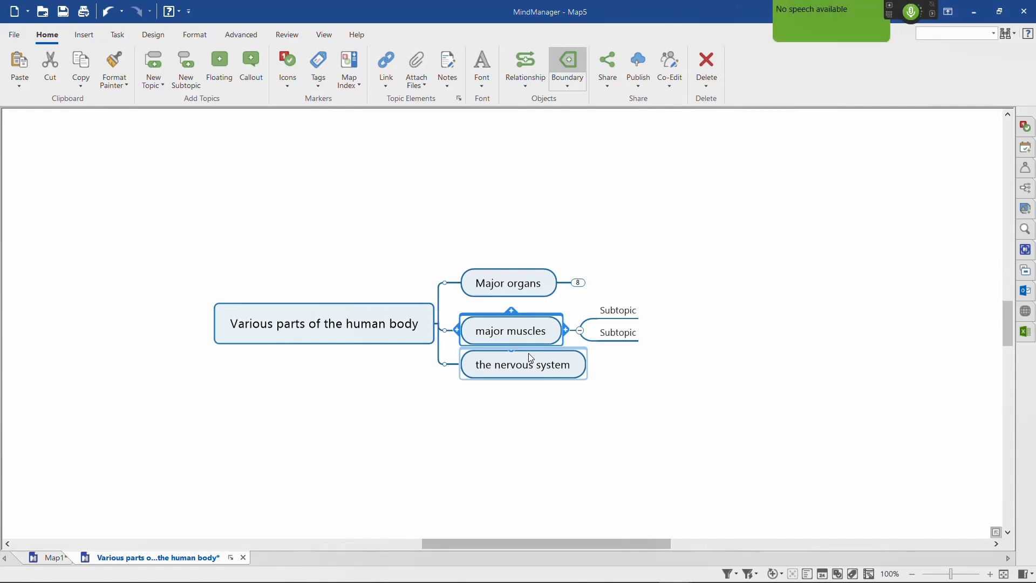
- Collapse the major muscles branch, add the subtopic "spinal nerves" under the nervous system, and convert that subtopic into a callout
click(529, 354)
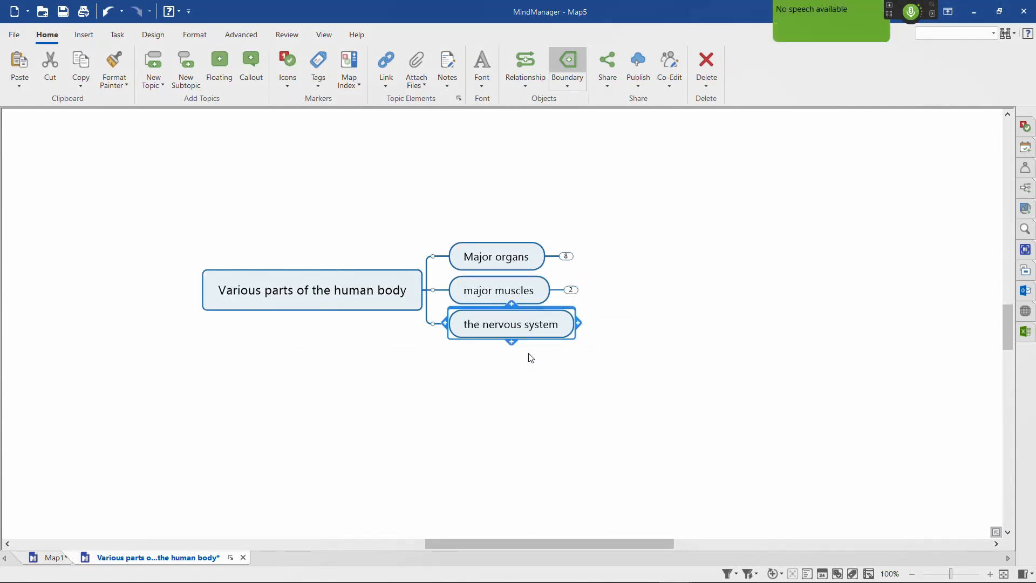
key(Insert)
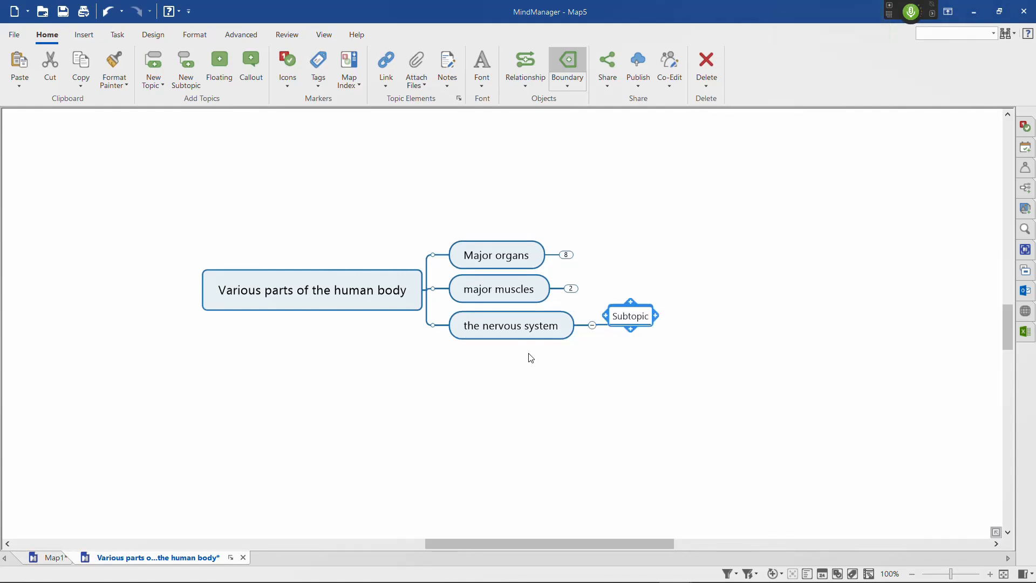
text(spinal nerves)
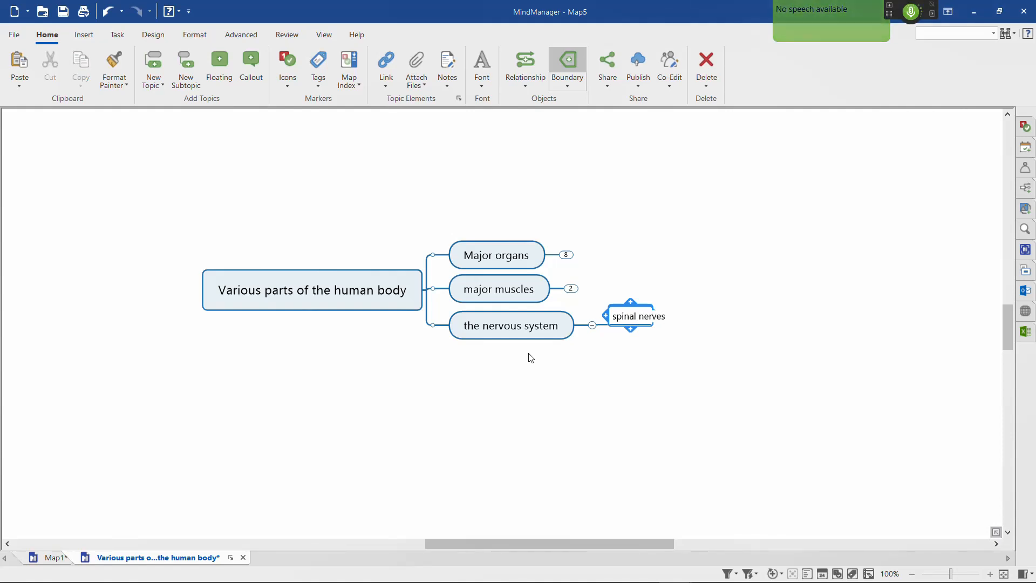
key(Return)
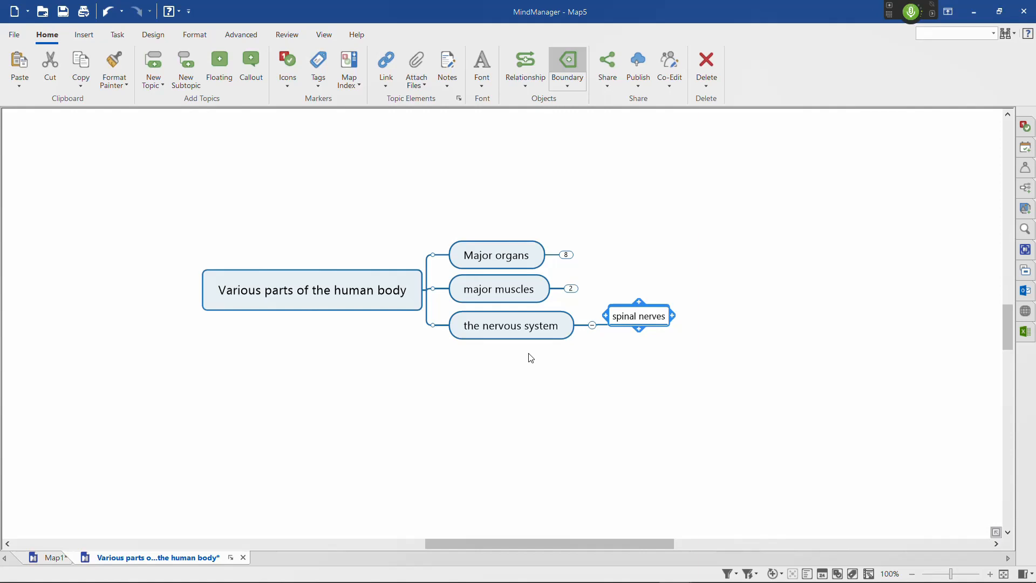
key(alt+shift+Up)
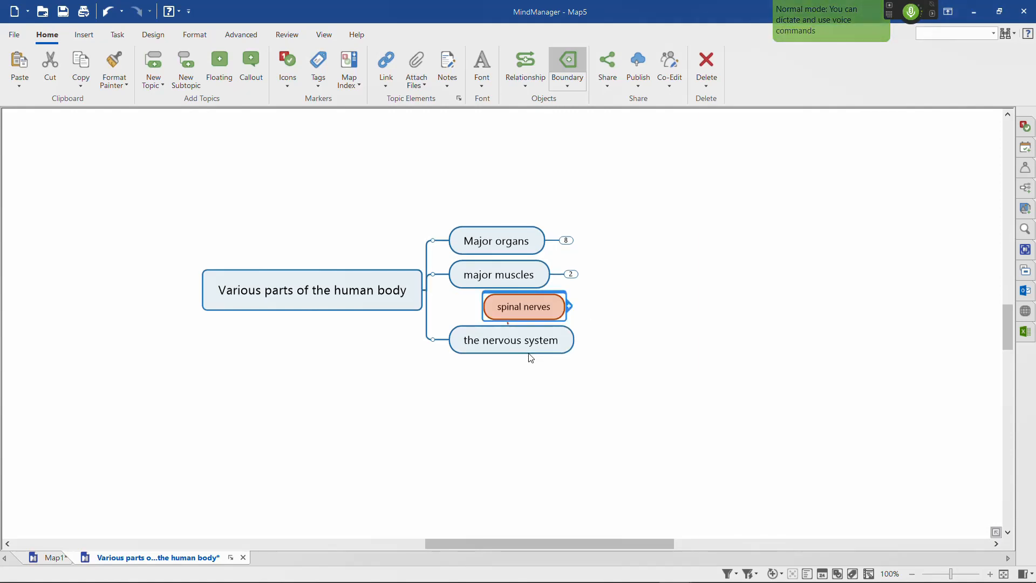
- Add a priority 1 icon to the spinal nerves callout and turn the callout back into a subtopic of the nervous system
key(ctrl+shift+1)
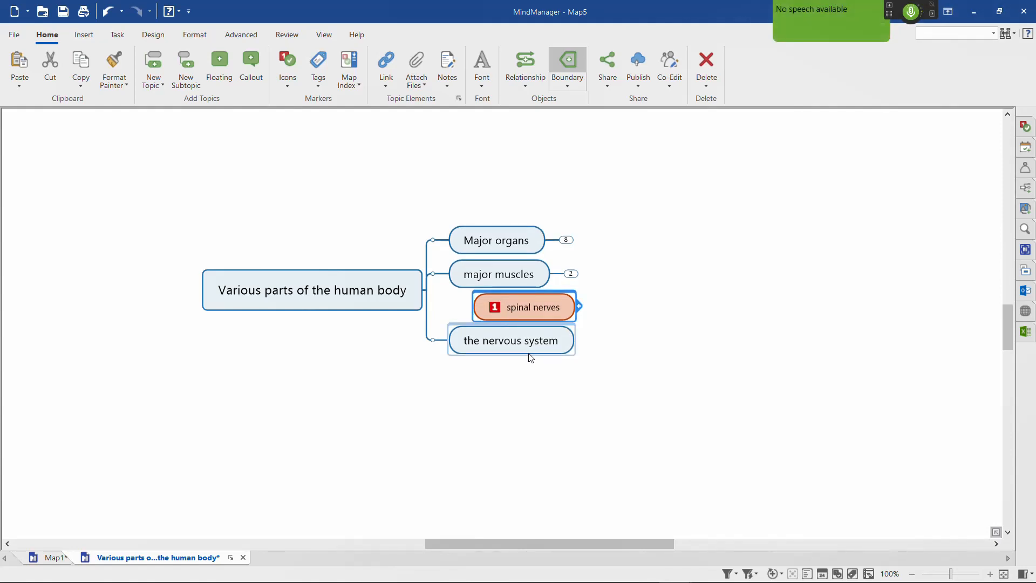
key(alt+shift+Down)
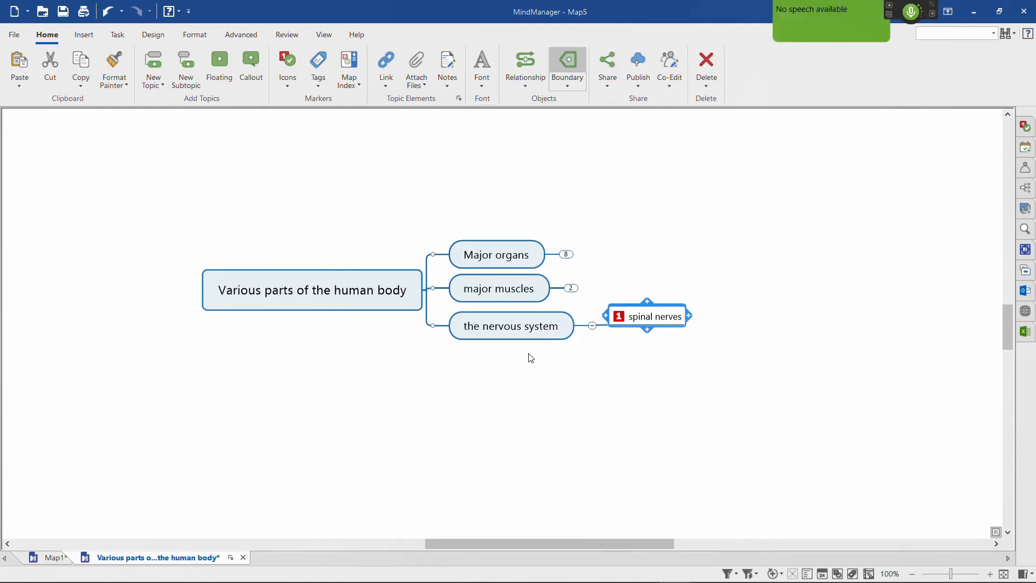
- Add a note to the central topic describing the demonstration of creating mind maps using voice commands, and close the notes
key(Home)
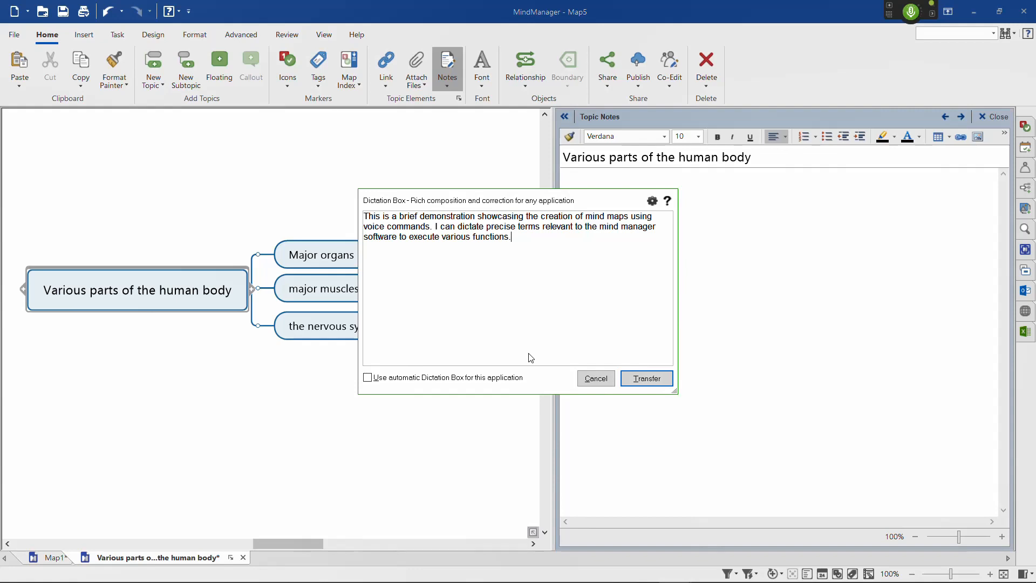
click(647, 380)
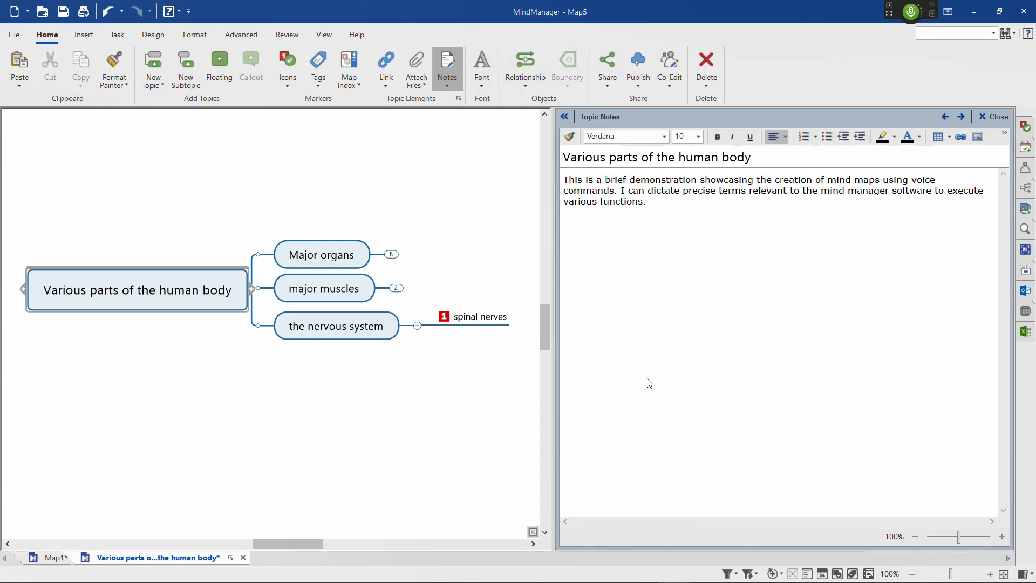
key(ctrl+t)
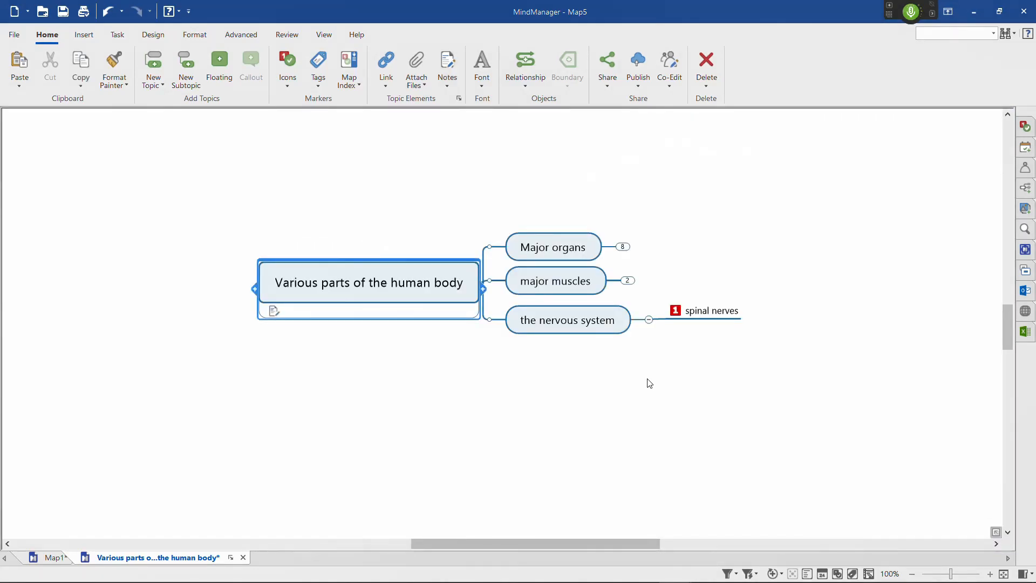
- Add a dragonspeechtips.com web link titled "VoxAid - The Dragon Professional add-on" to the central topic
key(ctrl+k)
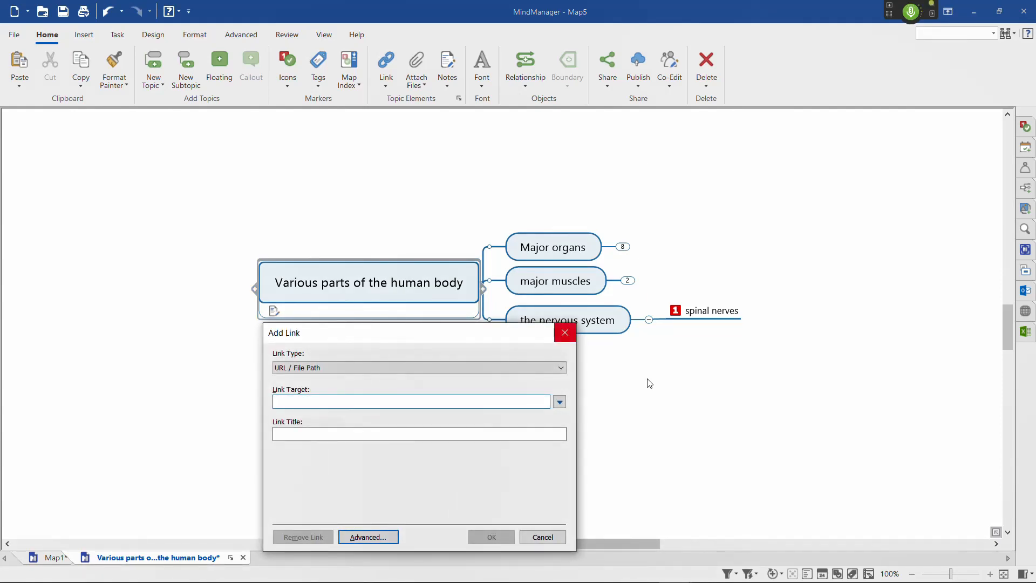
text(https://dragonspeechtips.com/)
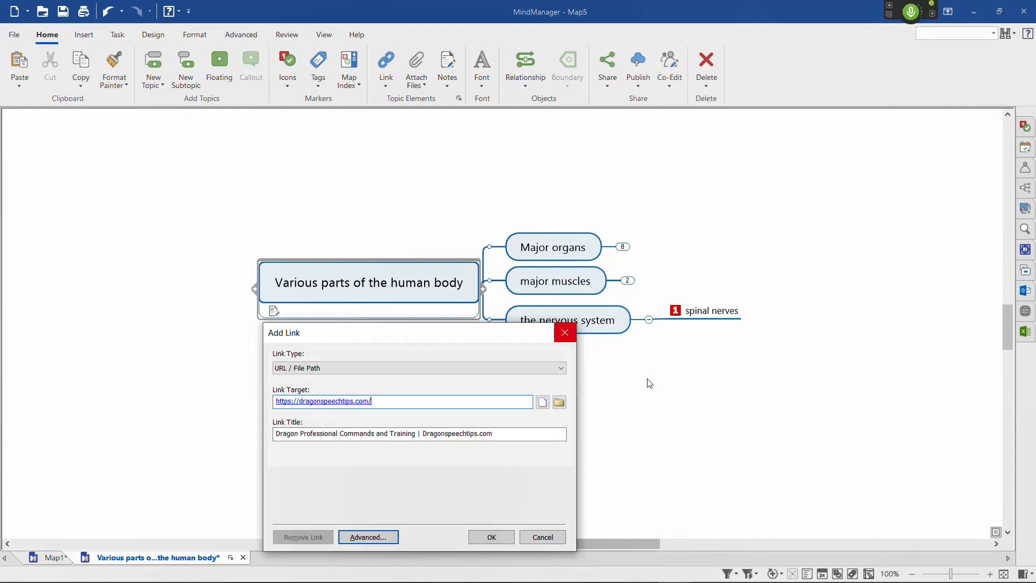
key(Return)
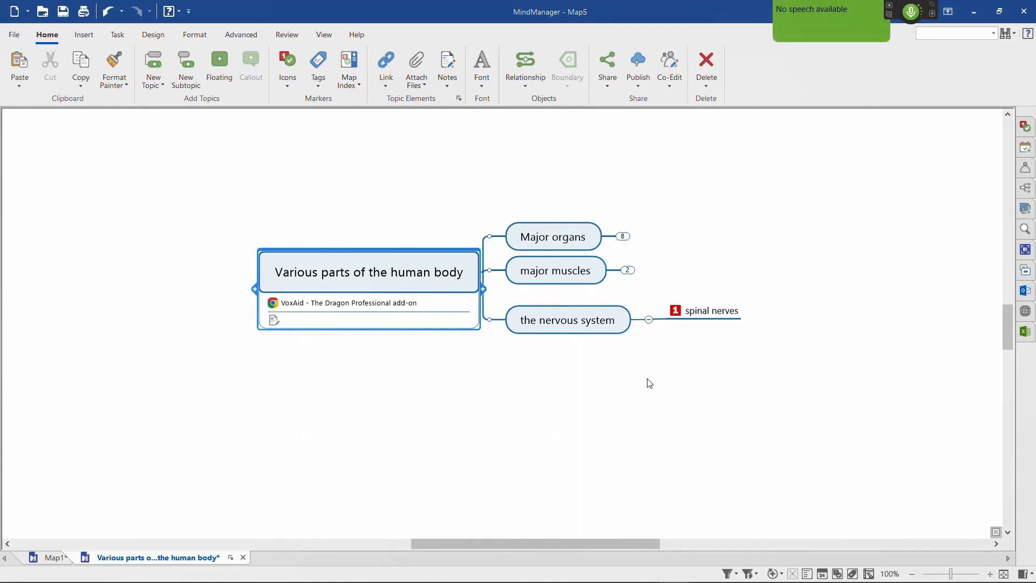
- Bring up and dismiss the file attachment options for the central topic, and balance the main topics across both sides of the map
key(ctrl+shift+h)
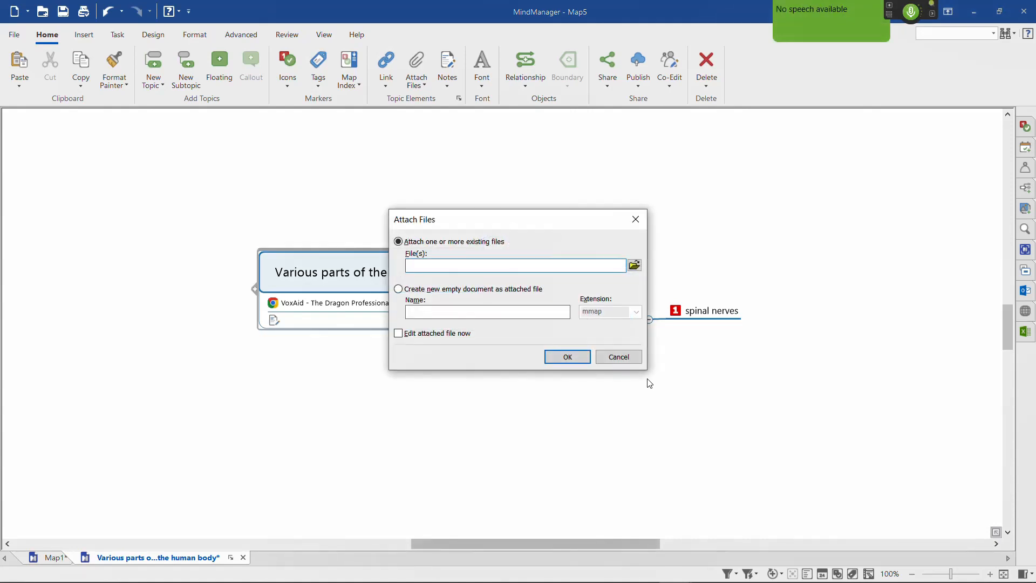
key(Escape)
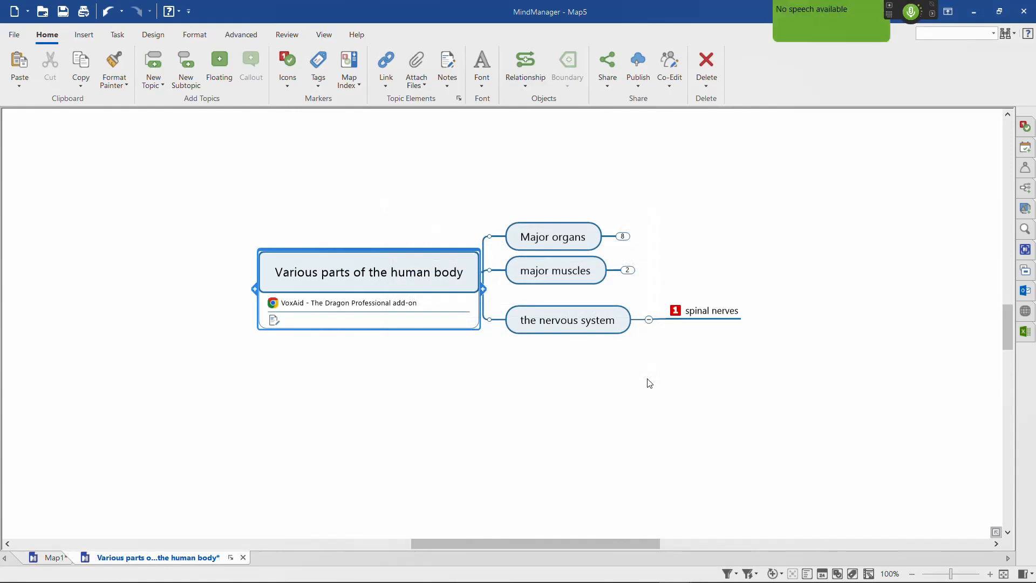
key(ctrl+alt+b)
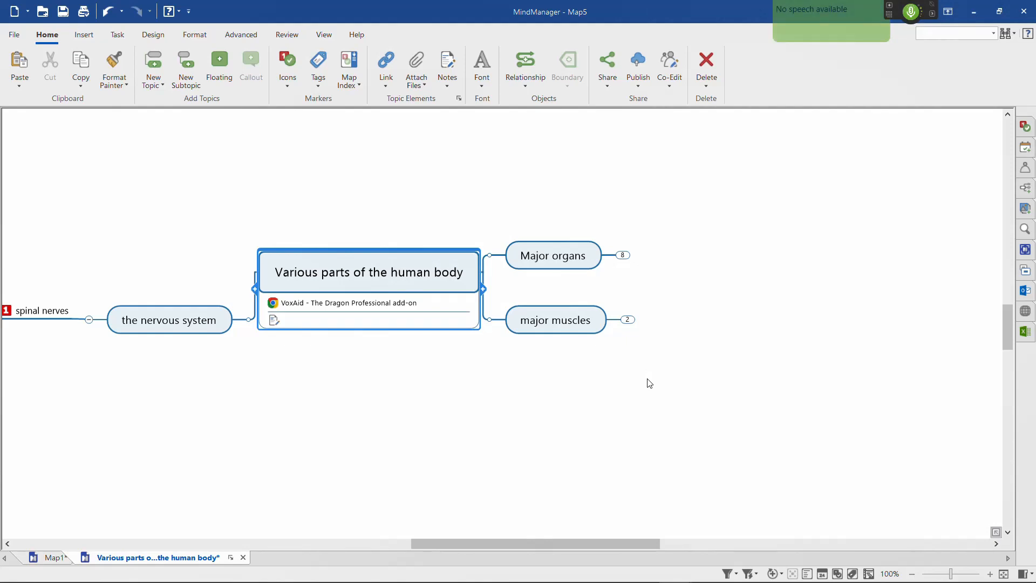
key(ctrl+=)
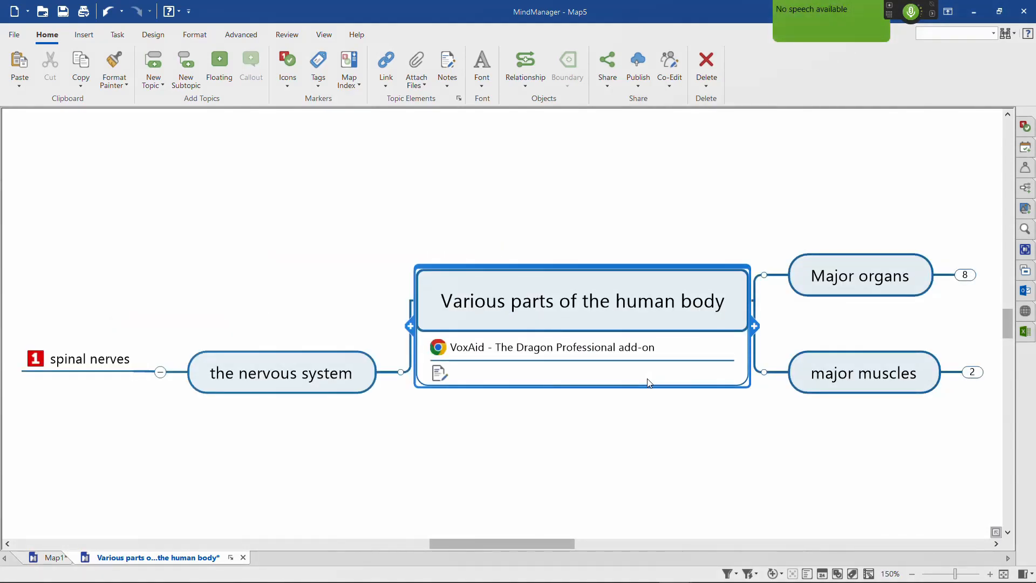
- Bring up the Word export settings for the map and close them without exporting
key(alt+f)
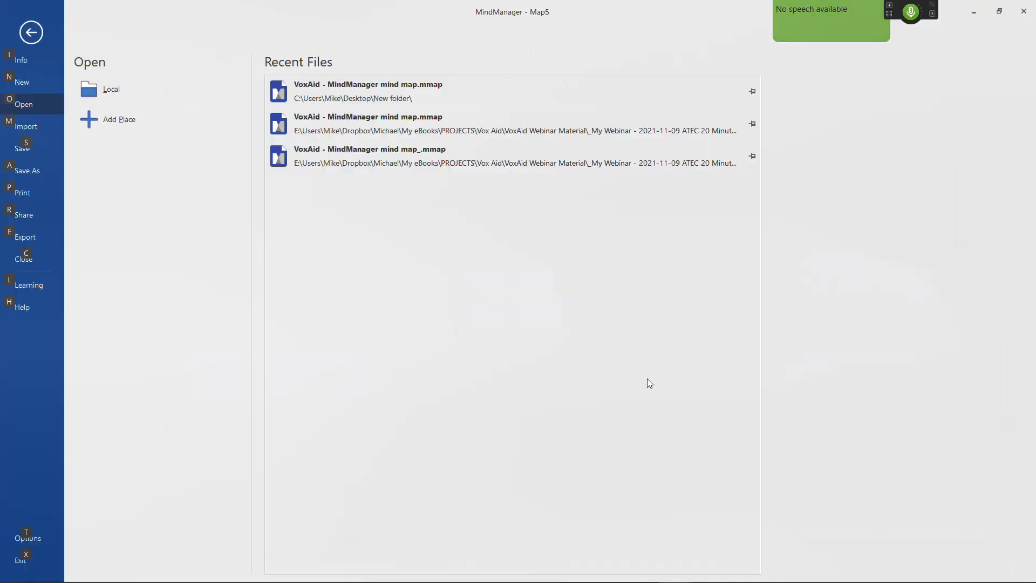
key(e)
key(w)
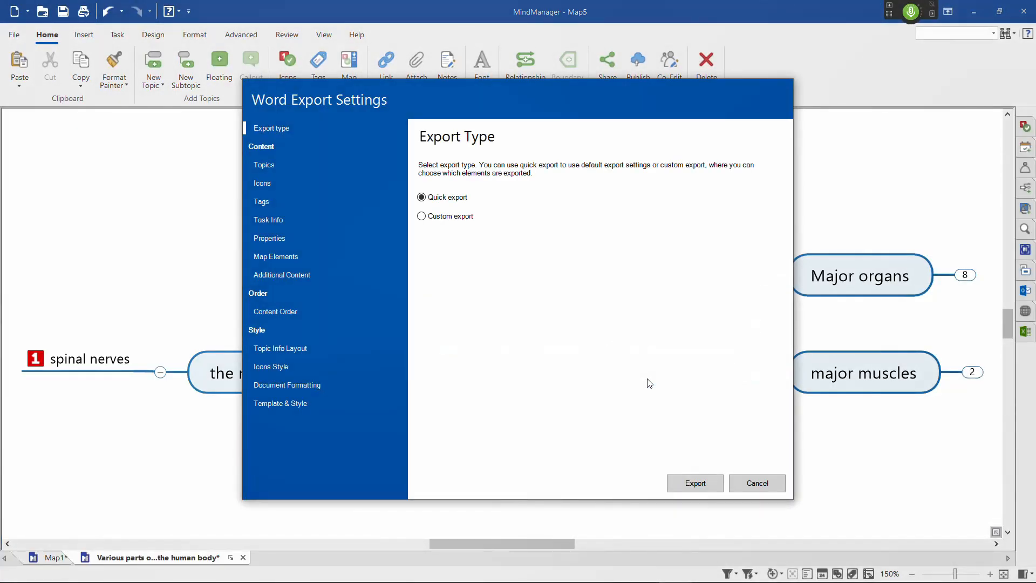
key(Escape)
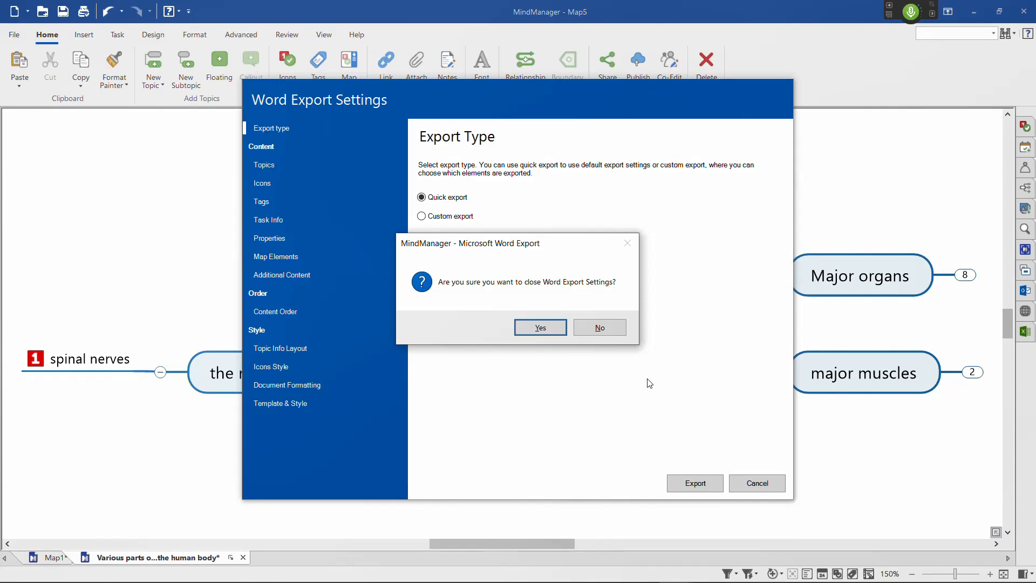
click(542, 330)
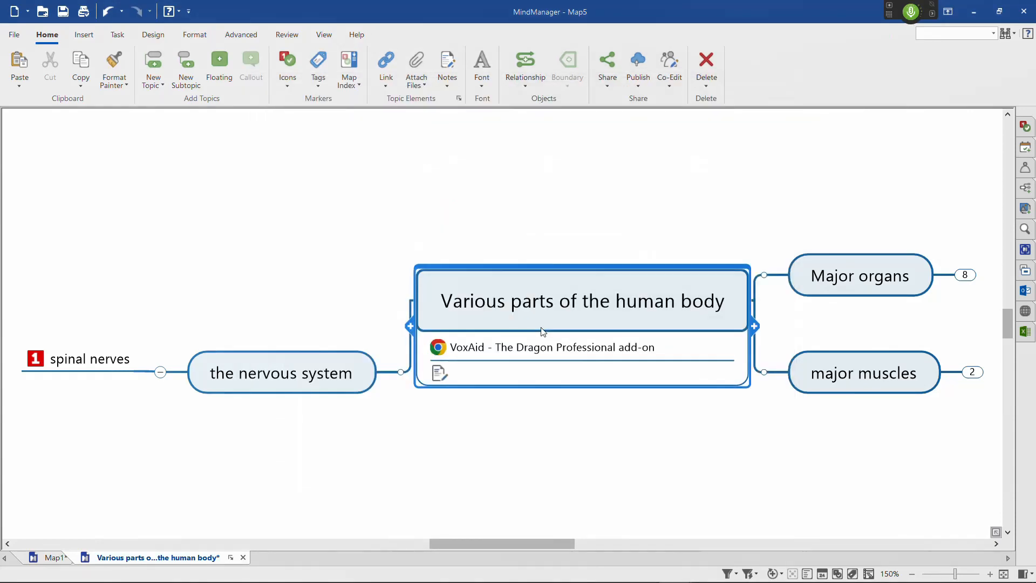
- View the whole mind map as an outline and return to the map view
key(alt+w)
key(o)
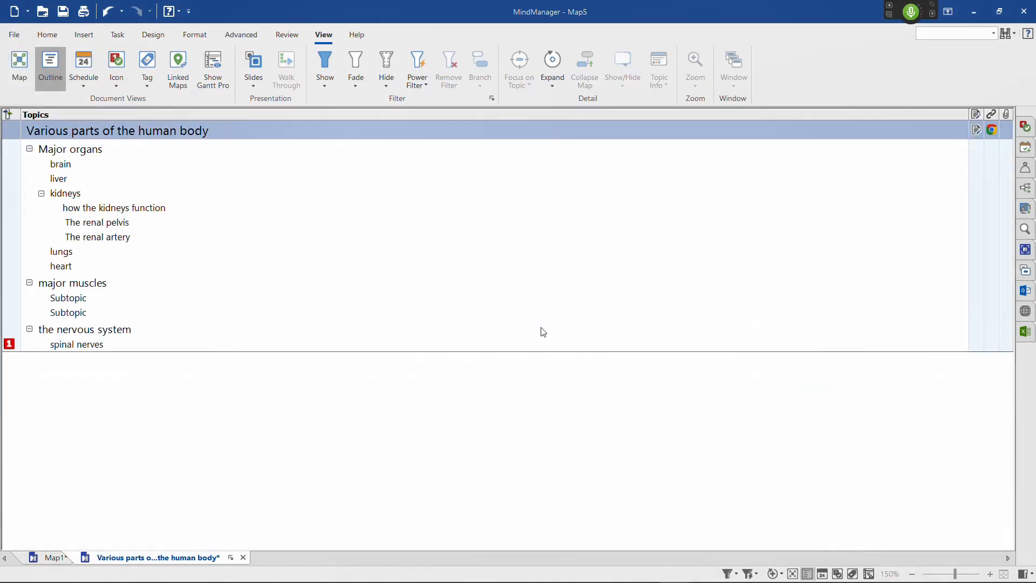
key(alt+w)
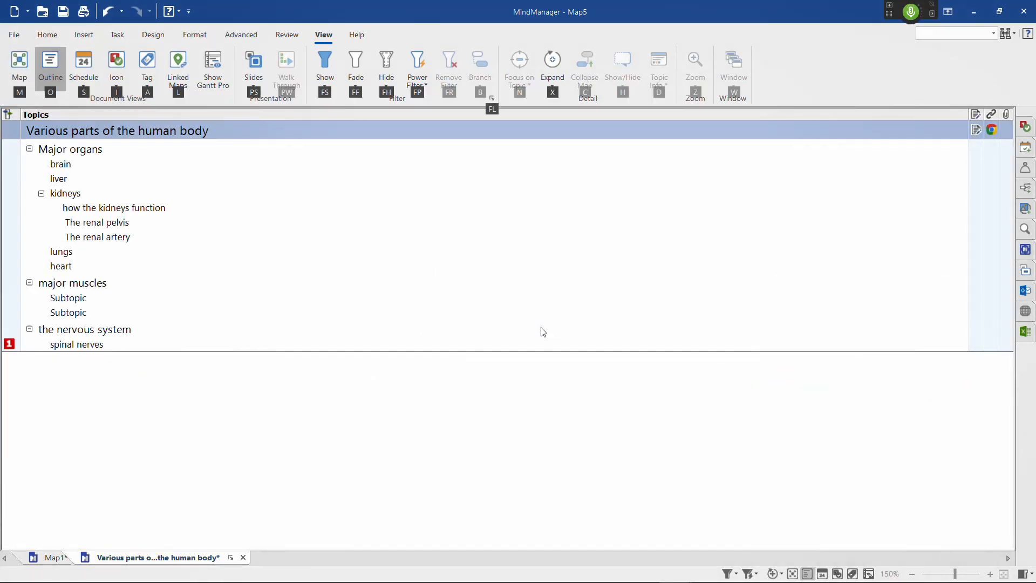
key(m)
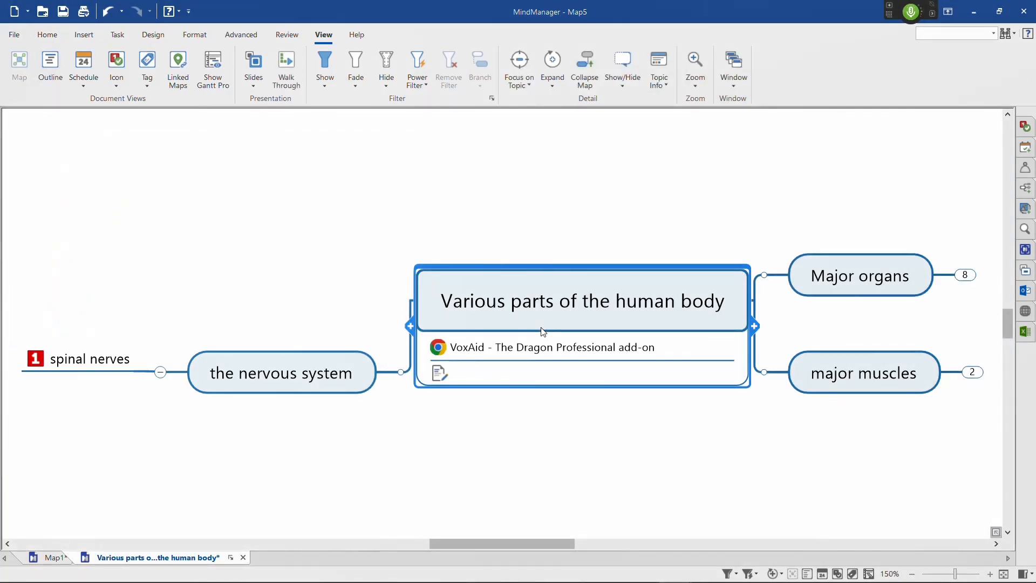
- Expand the Major organs branch by one level, show that branch alone, and bring the rest of the map back
key(Right)
key(F3)
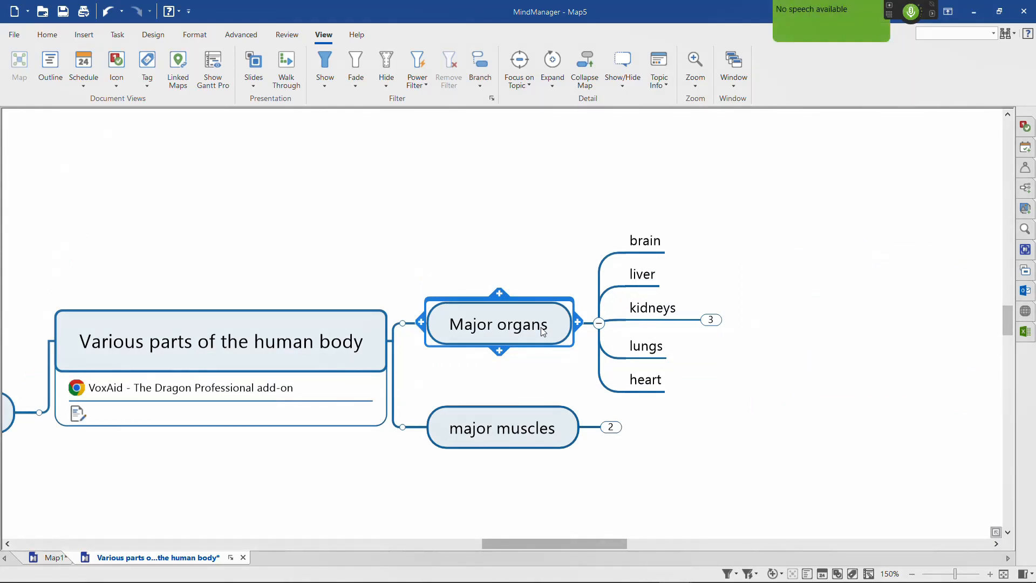
key(F4)
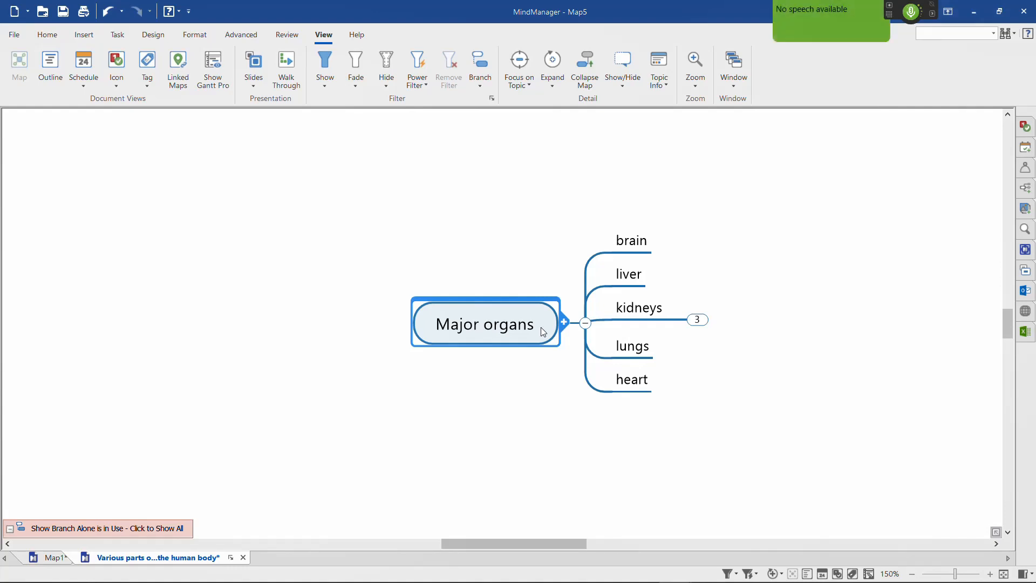
key(F4)
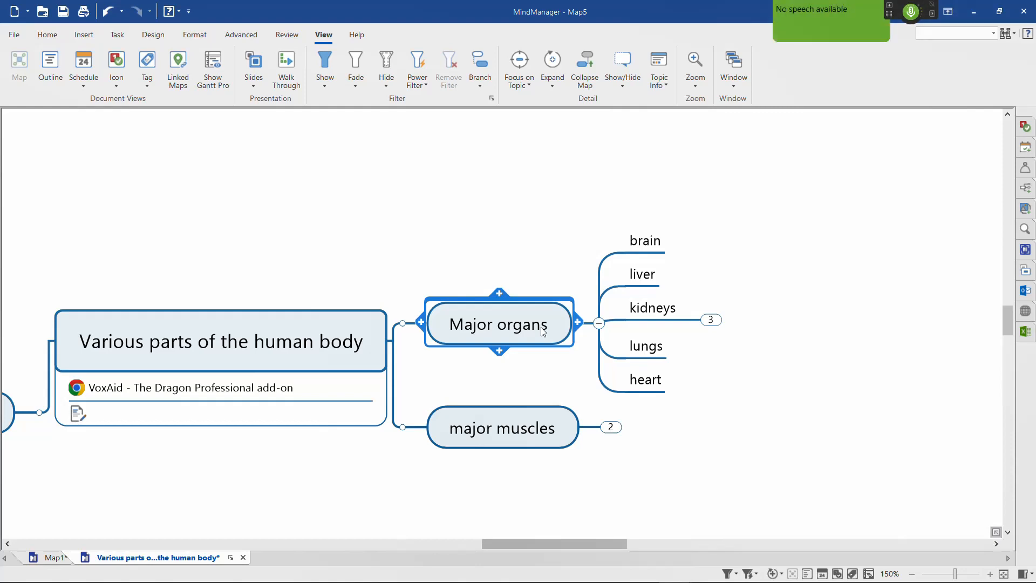
- Format the brain subtopic under Major organs with red text and a yellow fill
key(Right)
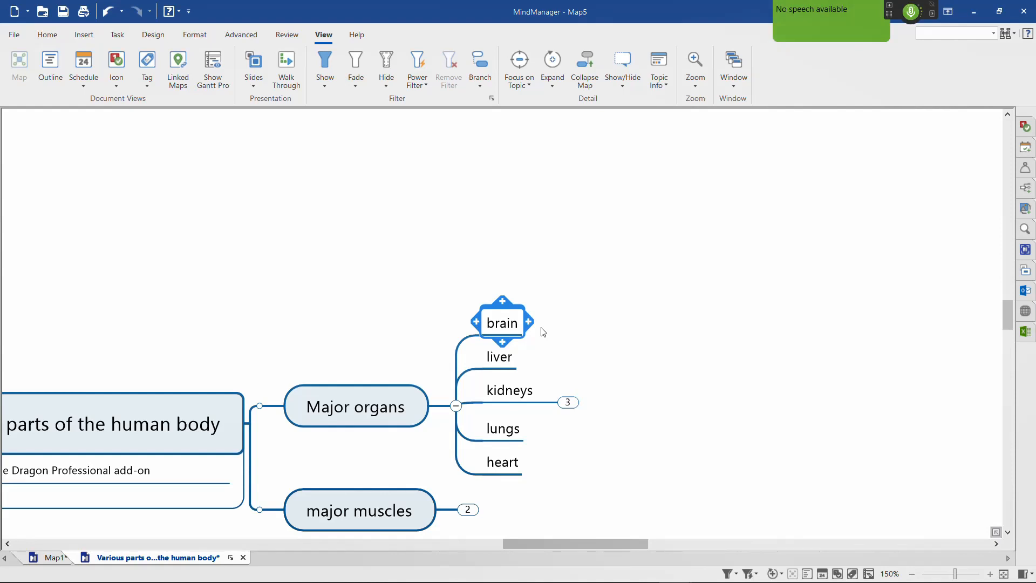
key(ctrl+alt+r)
key(ctrl+alt+y)
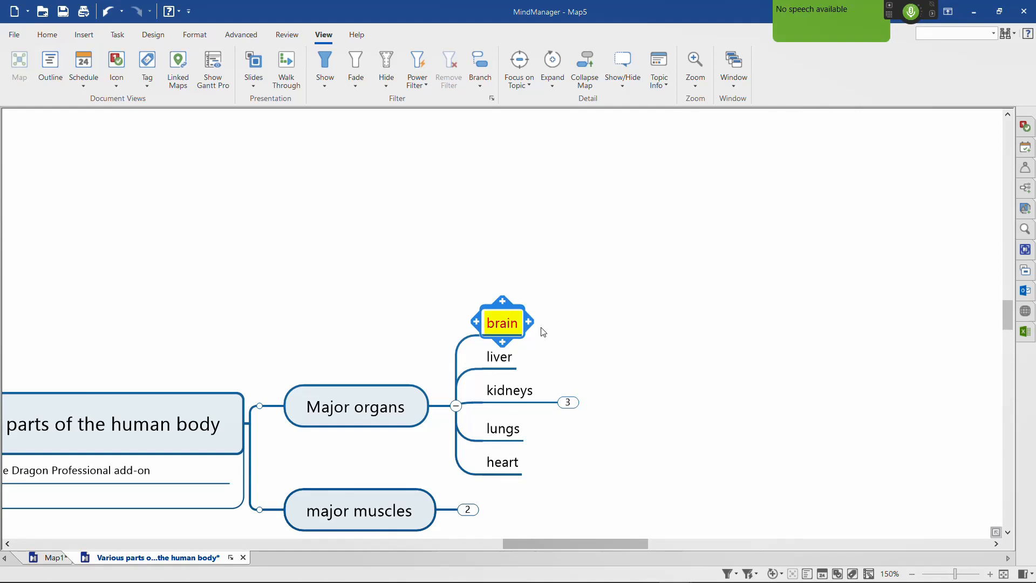